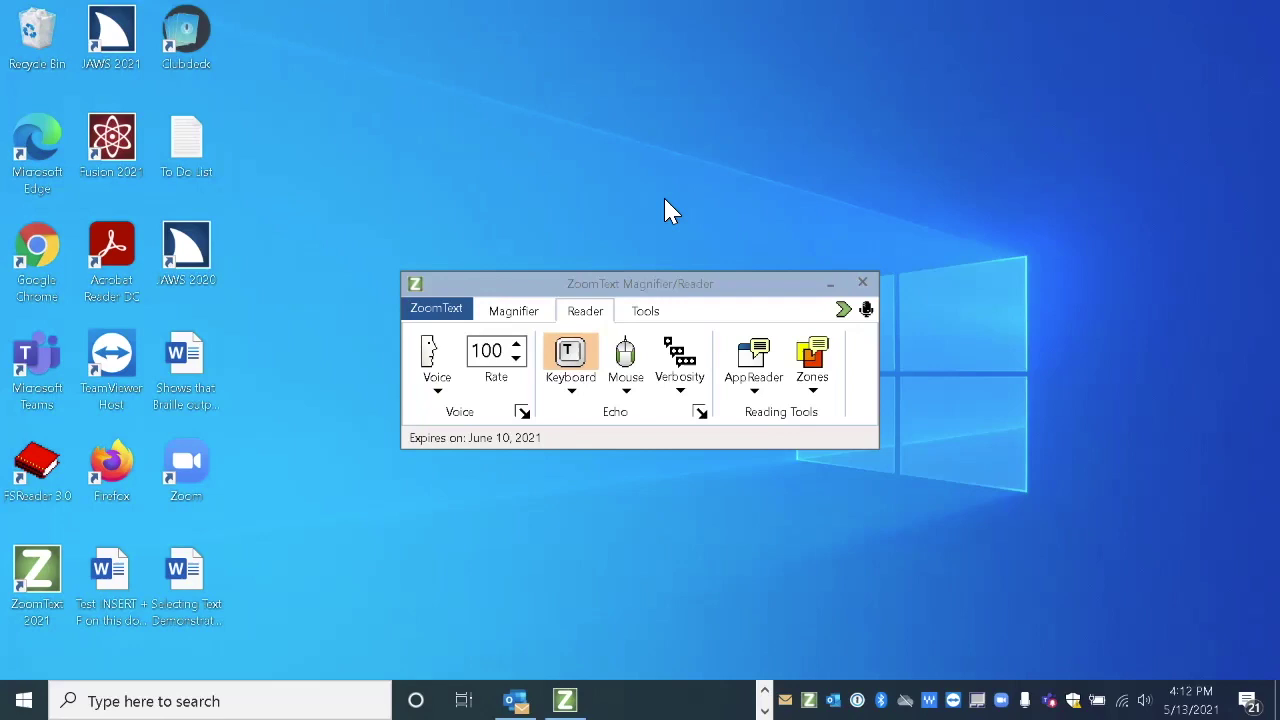
Open the Quick Access Bar and drag it up and left toward the screen centre
{"action": "left_click", "coordinate": [663, 287]}
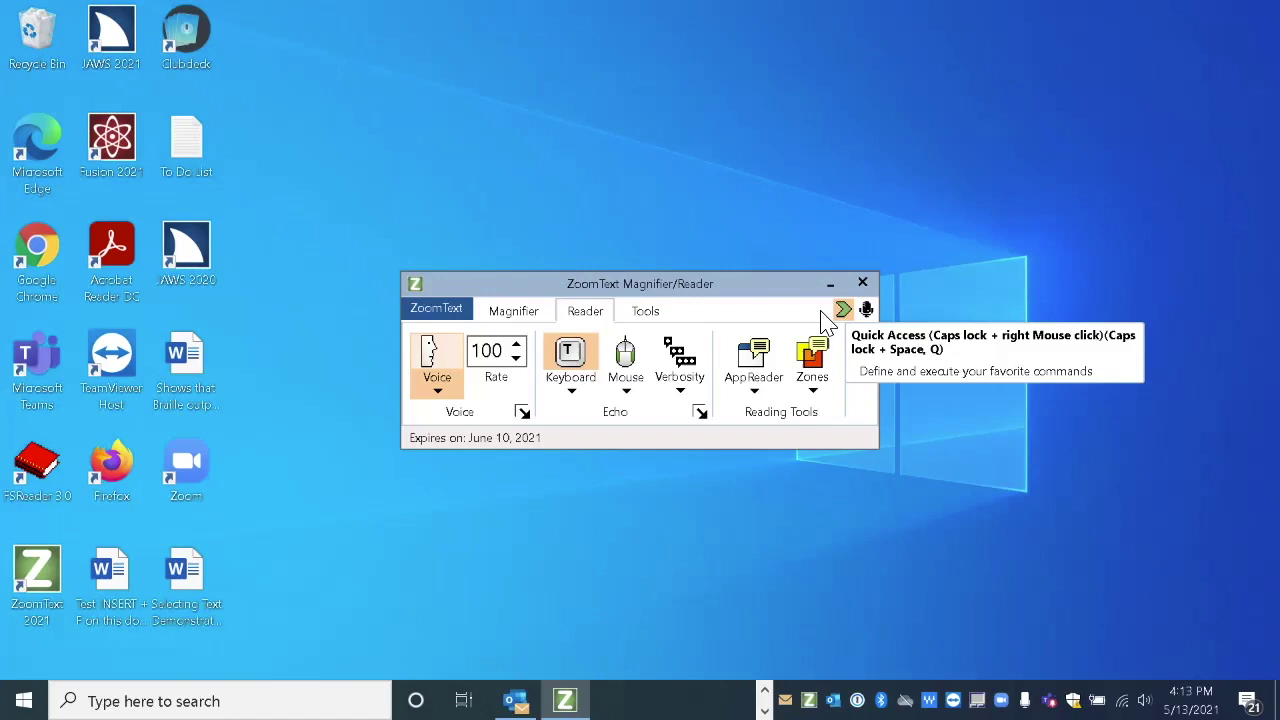
{"action": "key", "text": "Caps_Lock+alt+Return"}
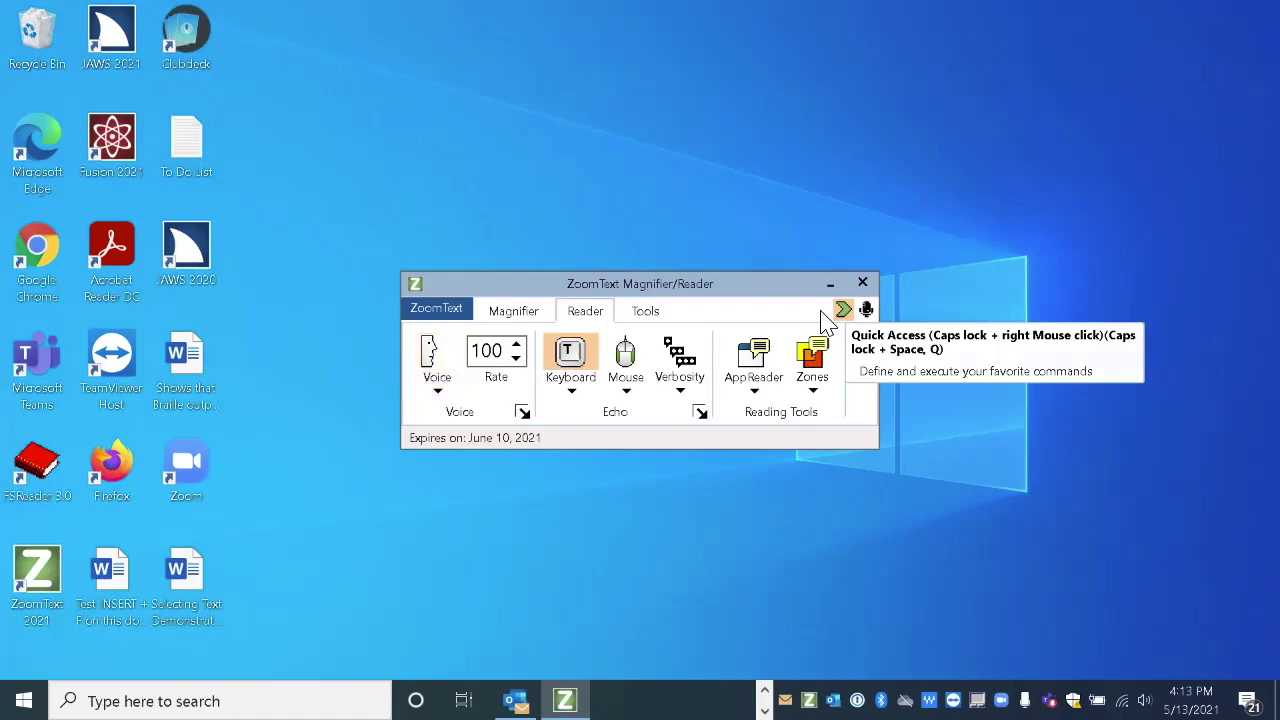
{"action": "left_click", "coordinate": [821, 310]}
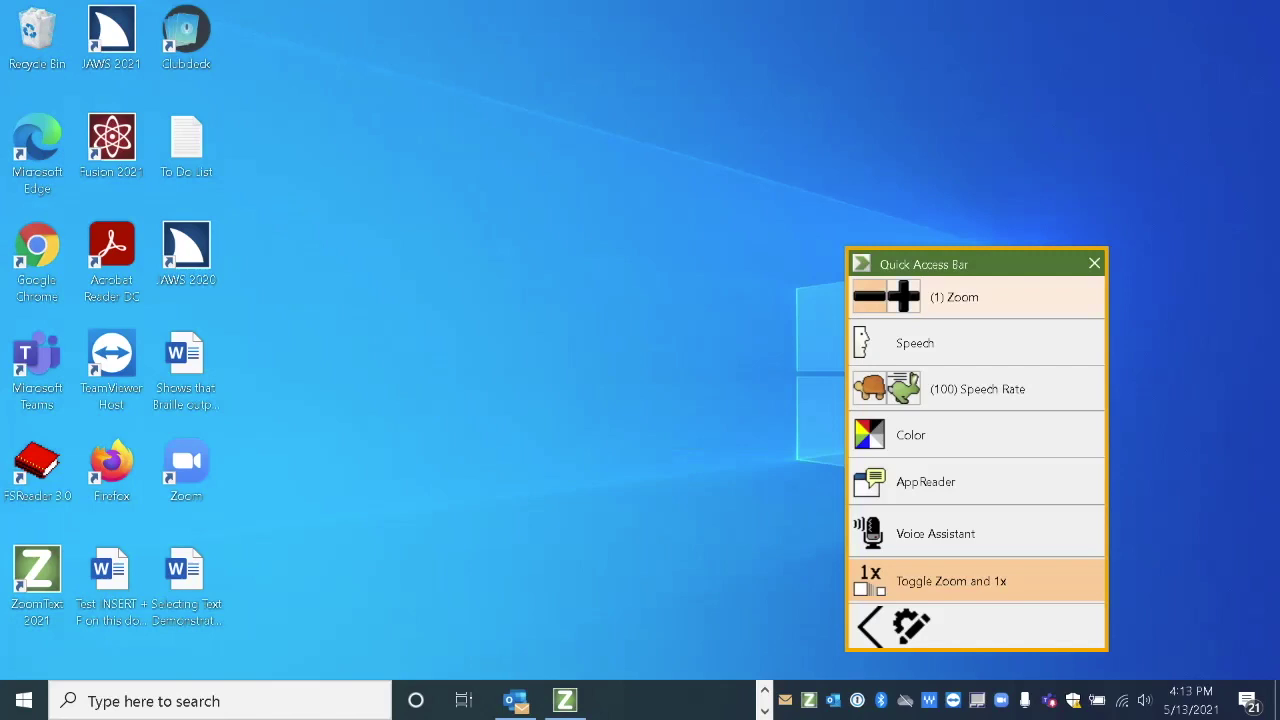
{"action": "left_click_drag", "start_coordinate": [943, 269], "coordinate": [823, 149]}
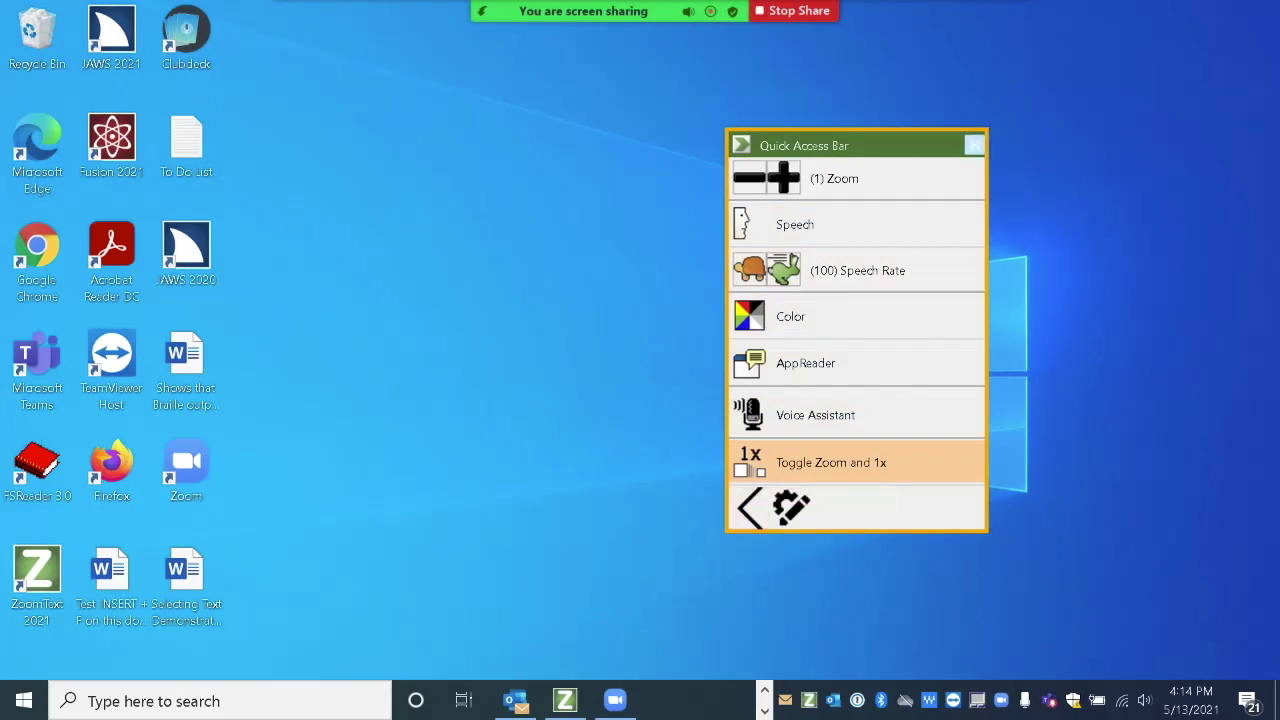
Close and reopen the Quick Access Bar, moving it toward the centre before closing it again
{"action": "left_click", "coordinate": [974, 145]}
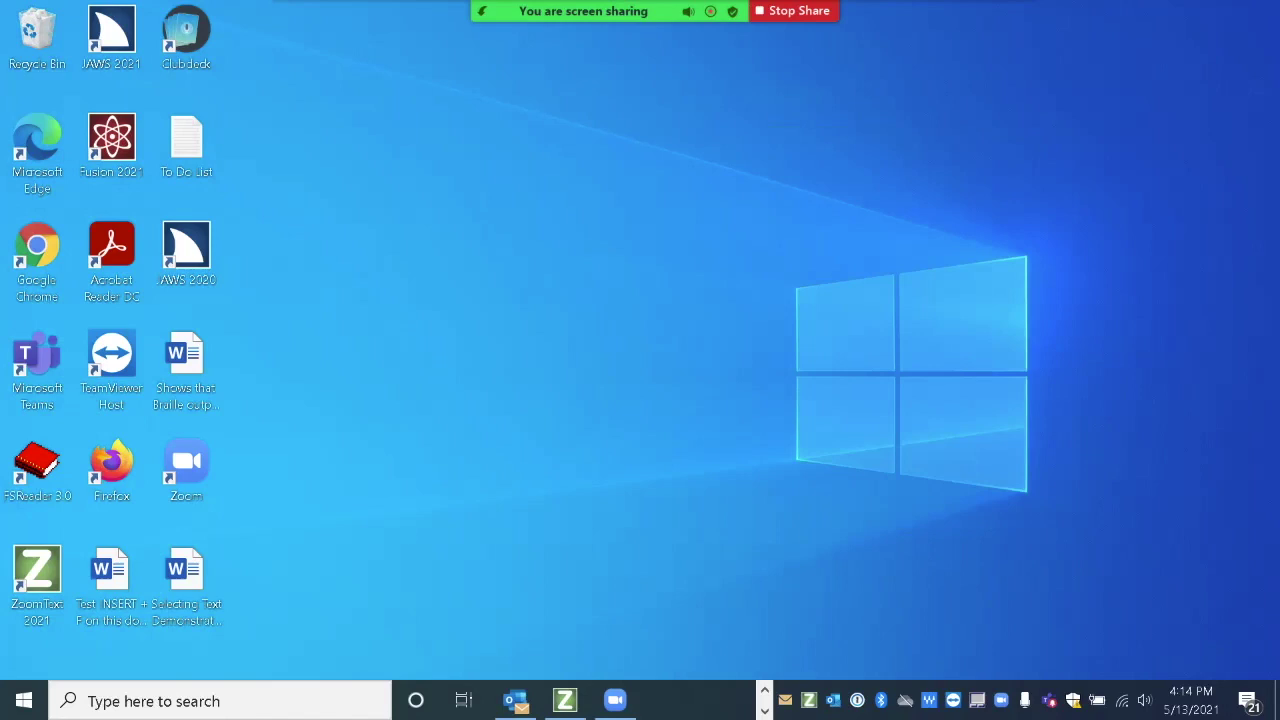
{"action": "key", "text": "ctrl+Caps_Lock+q"}
{"action": "left_click_drag", "start_coordinate": [1076, 182], "coordinate": [780, 191]}
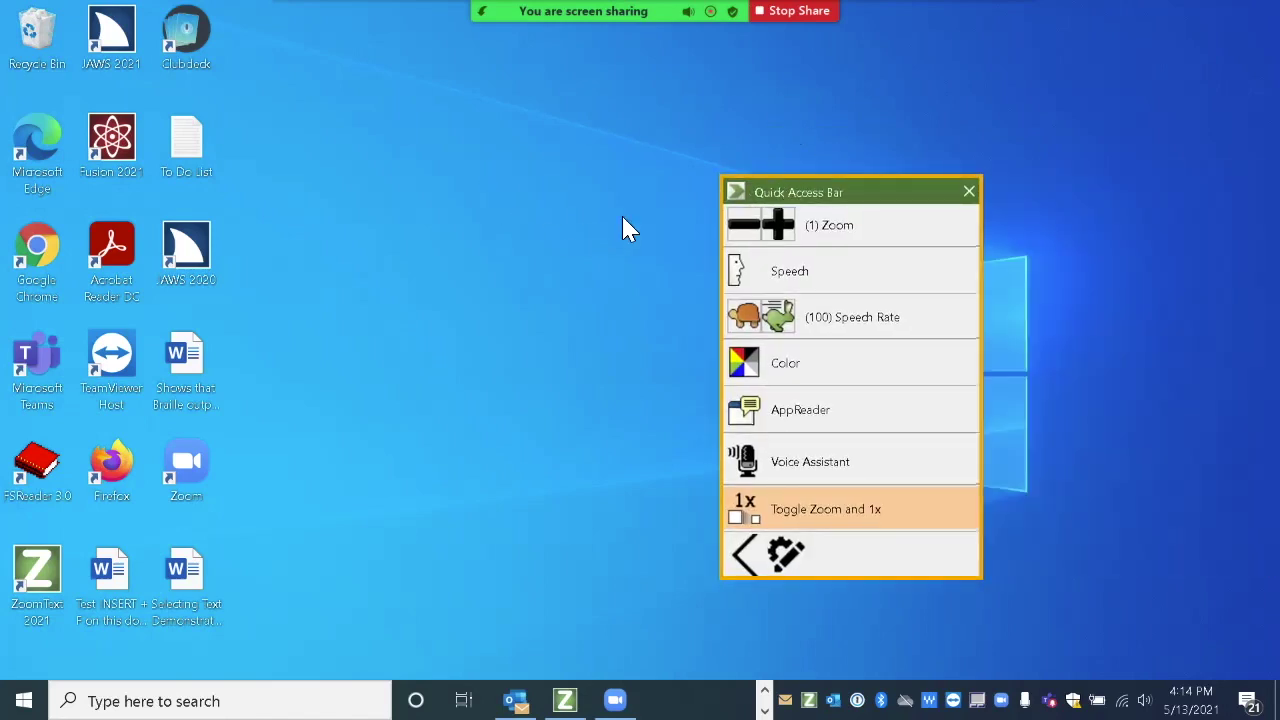
{"action": "left_click", "coordinate": [969, 191]}
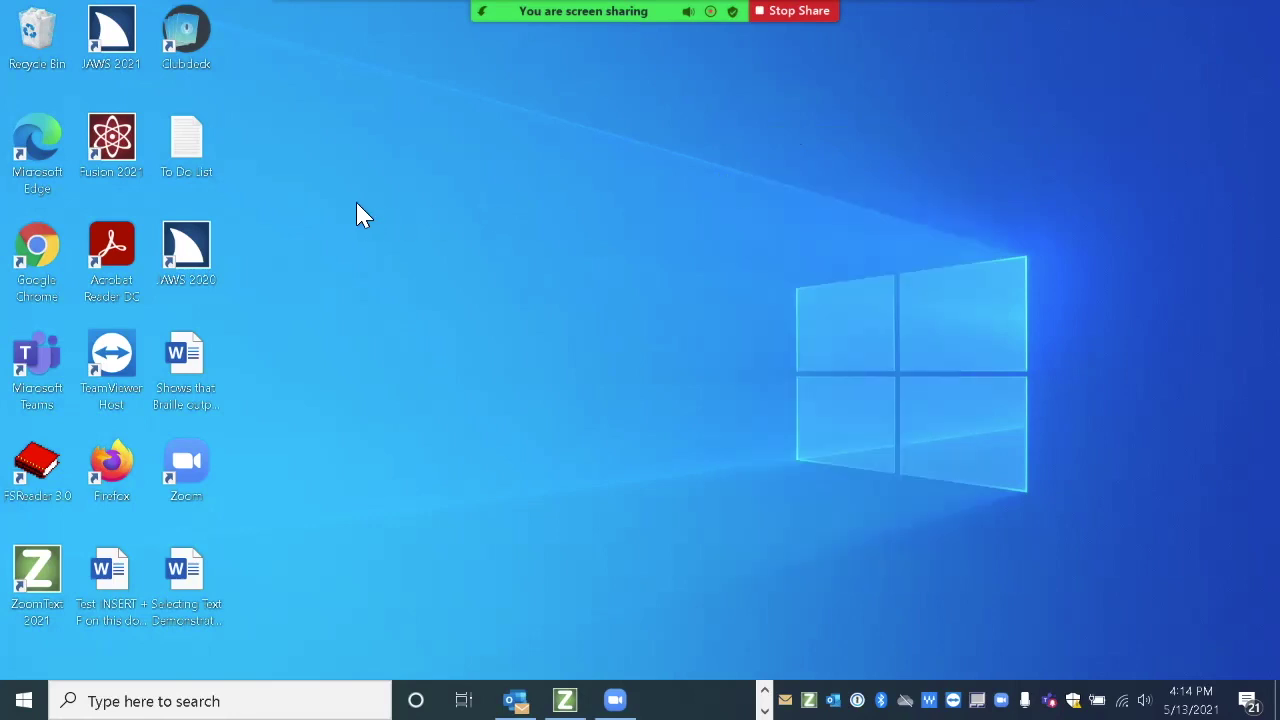
Reopen the bar and collapse it to icons only, hiding the shortcut names
{"action": "key", "text": "ctrl+Caps_Lock+q"}
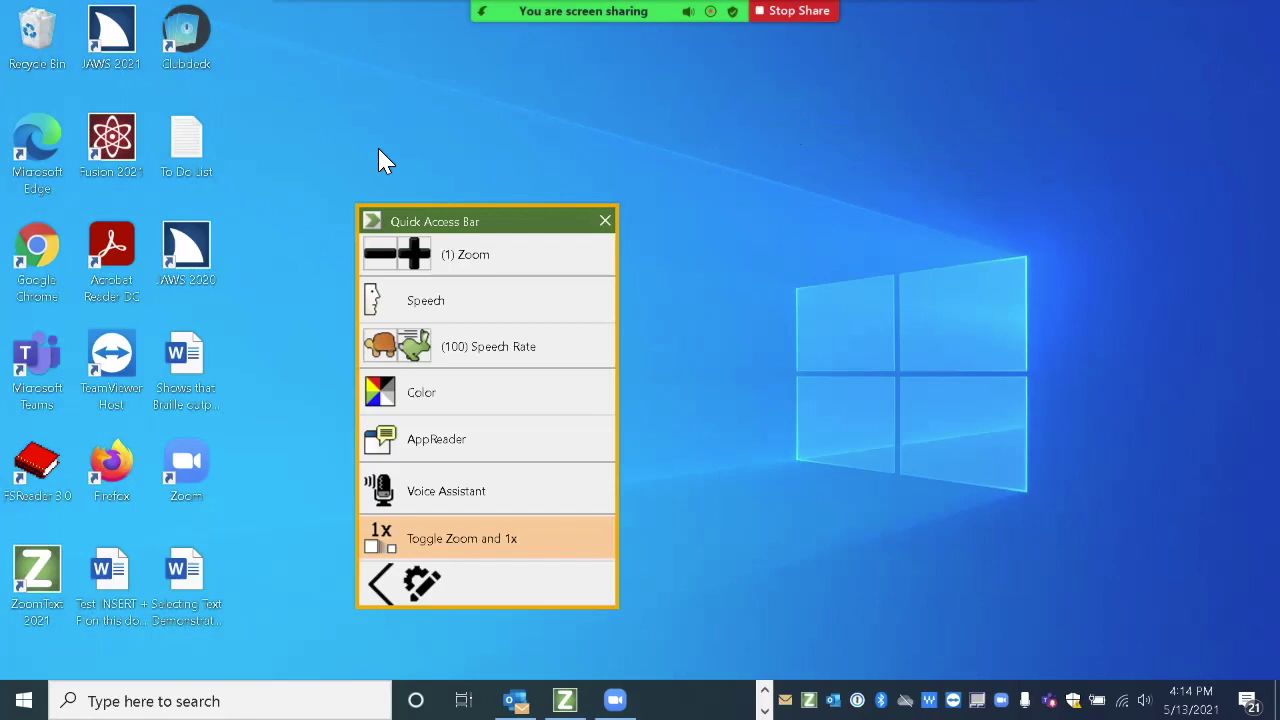
{"action": "key", "text": "Up"}
{"action": "key", "text": "Down"}
{"action": "key", "text": "Down"}
{"action": "key", "text": "Left"}
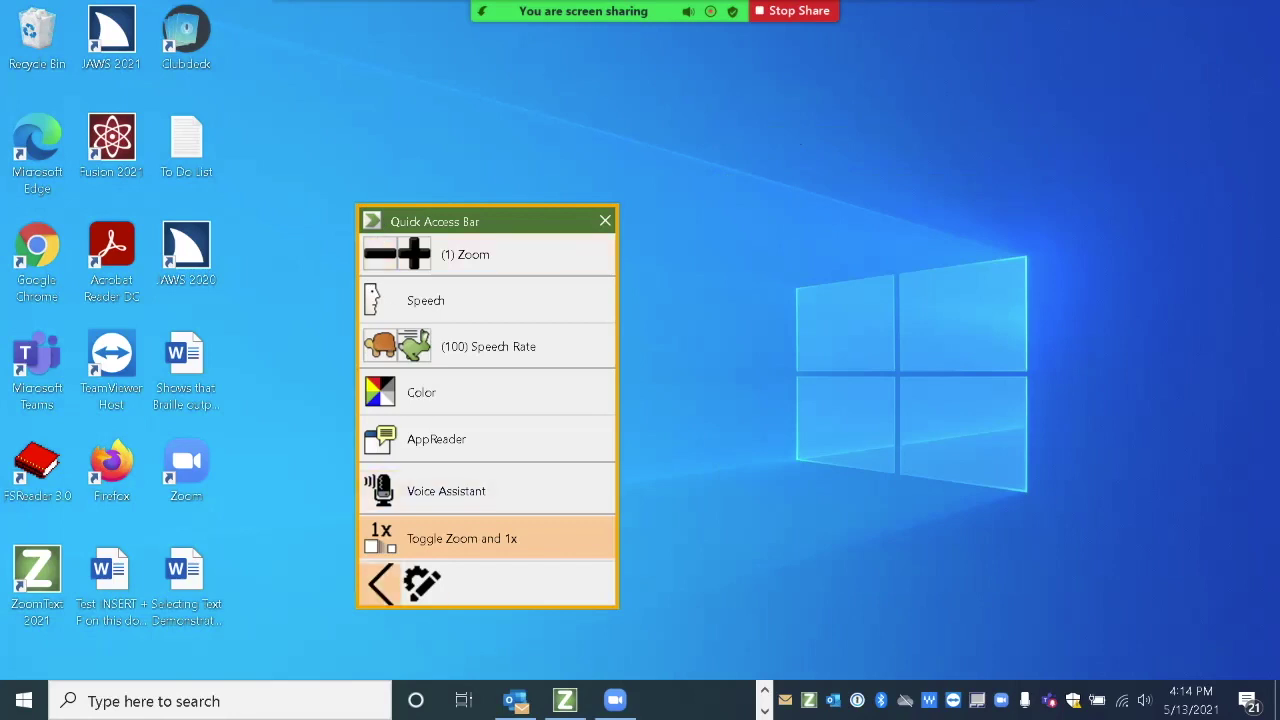
{"action": "key", "text": "Return"}
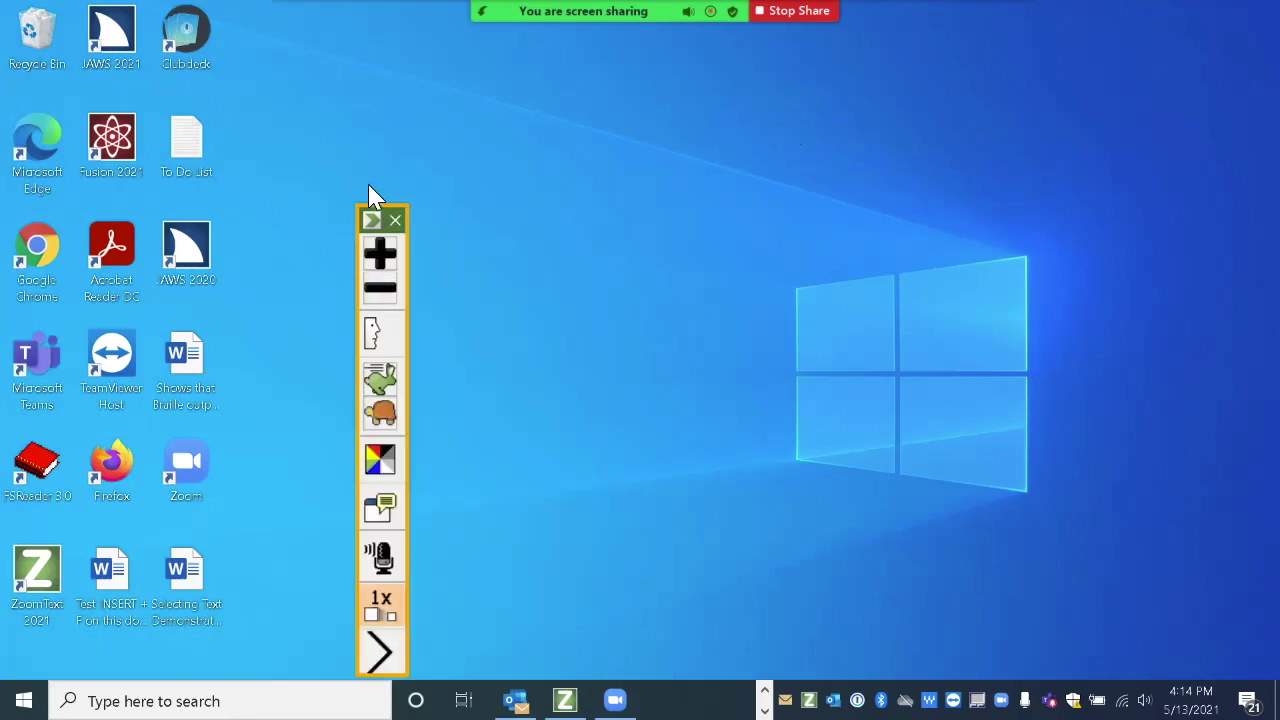
Nudge the collapsed bar, turn shortcut names back on, and reopen the full bar with Ctrl+Shift+Q
{"action": "left_click_drag", "start_coordinate": [373, 221], "coordinate": [562, 121]}
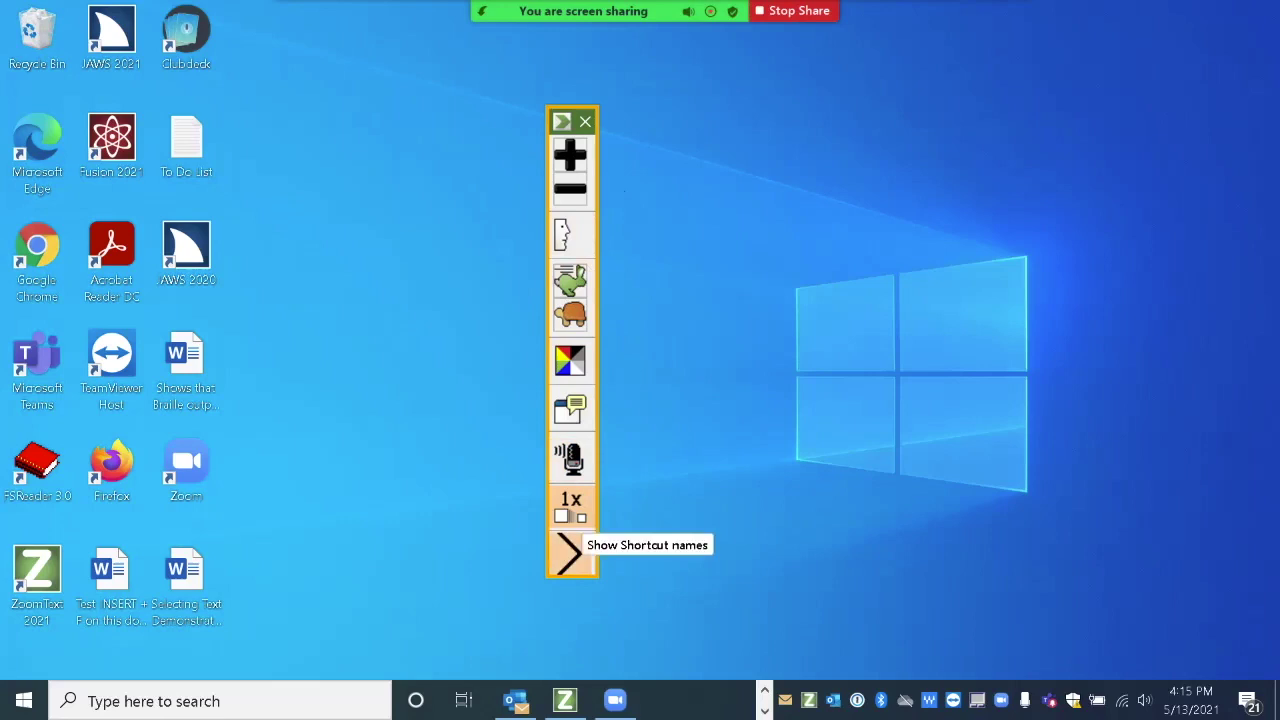
{"action": "left_click", "coordinate": [570, 553]}
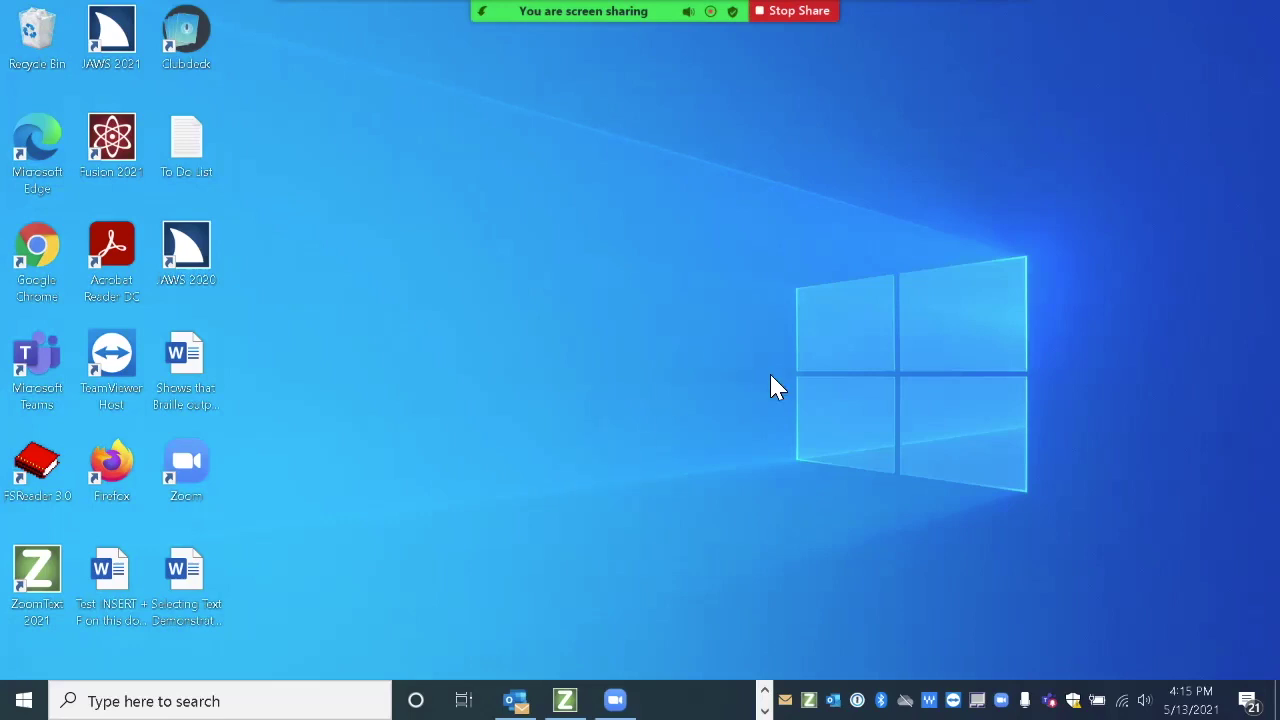
{"action": "key", "text": "ctrl+shift+q"}
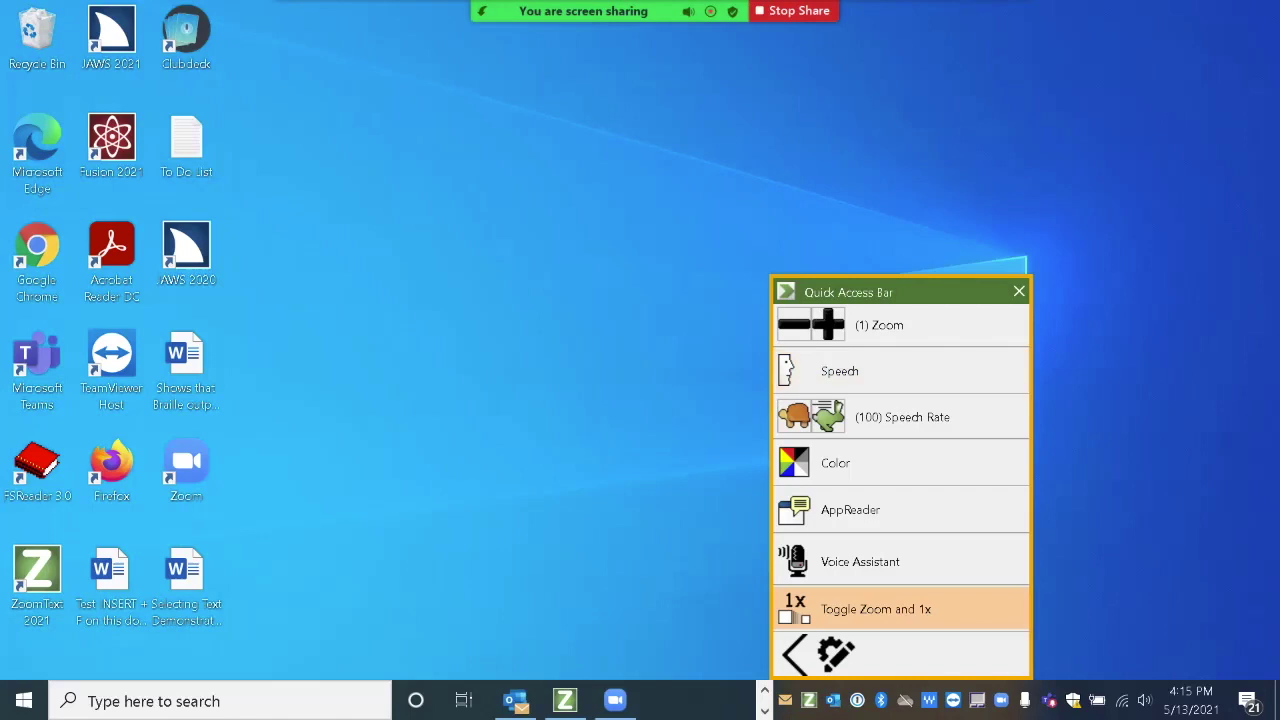
Move the bar to the top middle, turn Speech on, and toggle Mouse Echo on then off
{"action": "left_click_drag", "start_coordinate": [886, 291], "coordinate": [629, 91]}
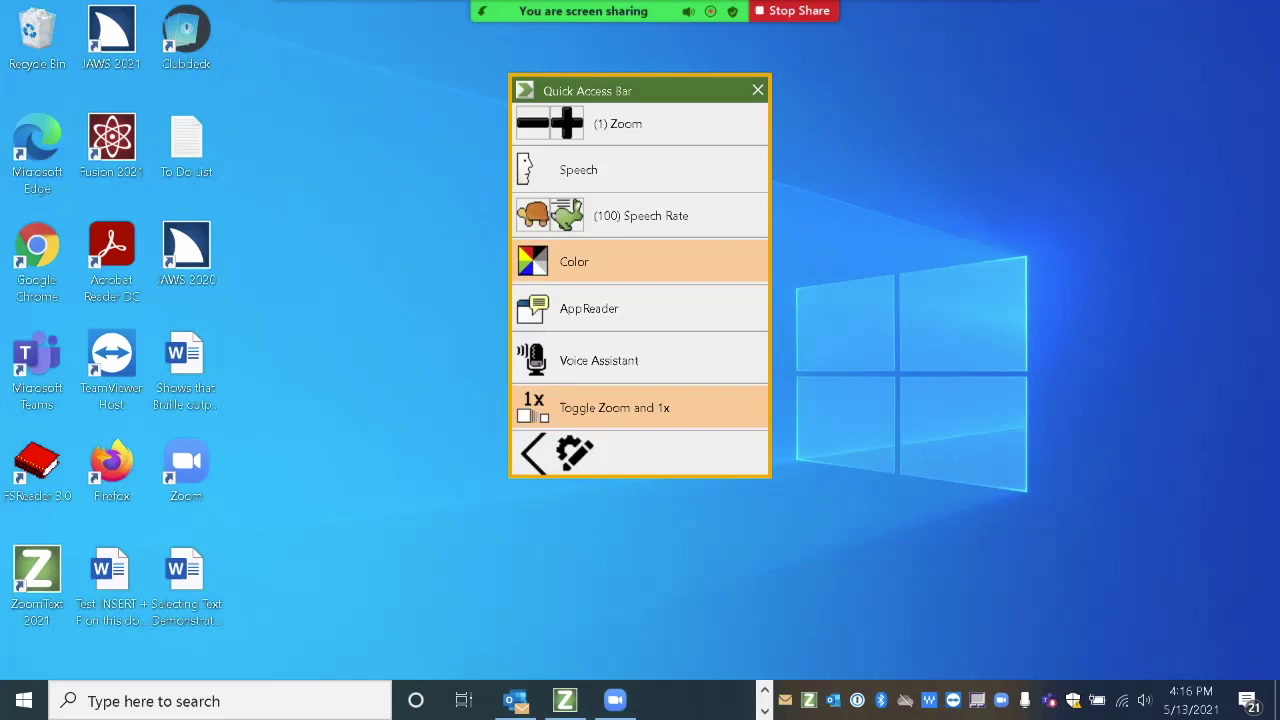
{"action": "left_click", "coordinate": [565, 170]}
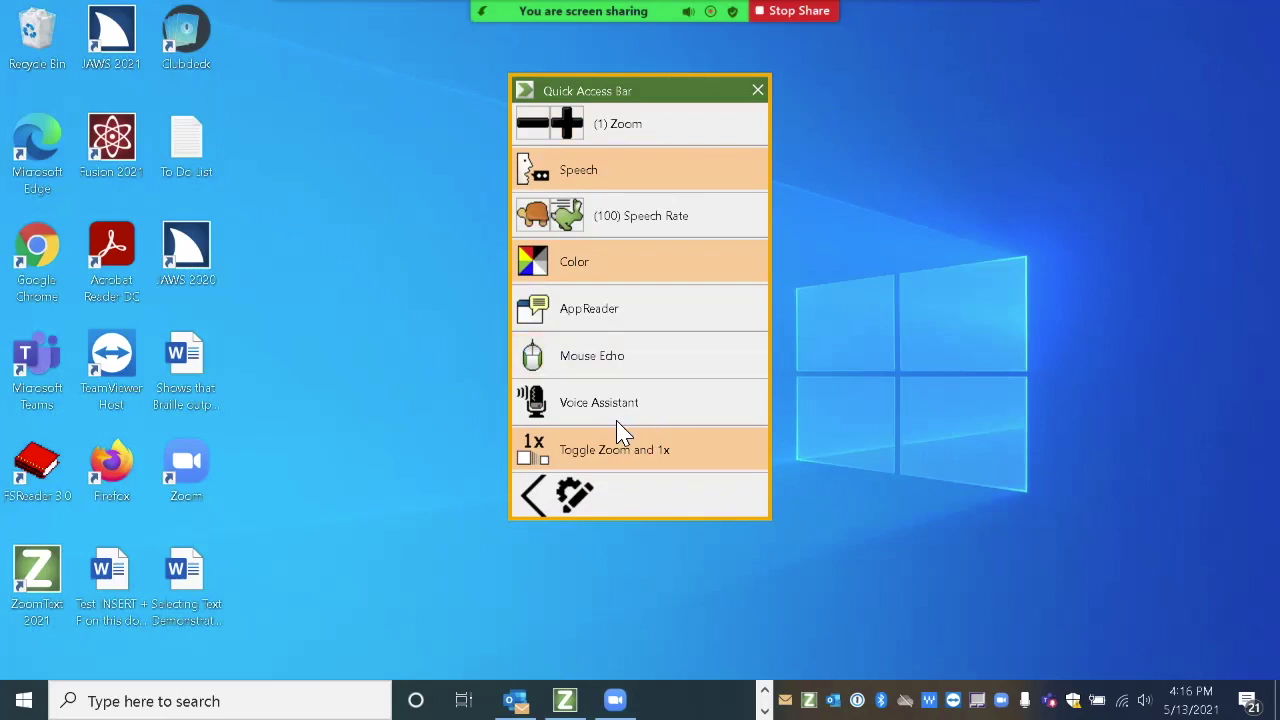
{"action": "left_click", "coordinate": [600, 355]}
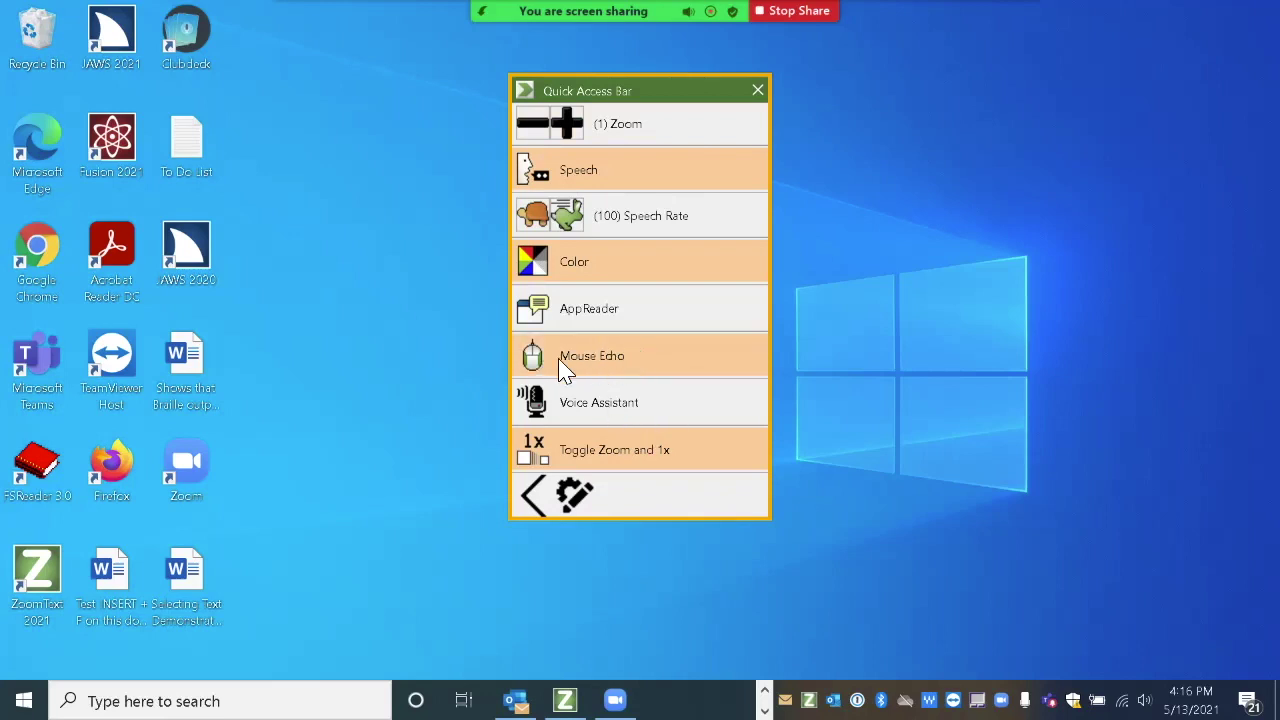
{"action": "left_click", "coordinate": [593, 355]}
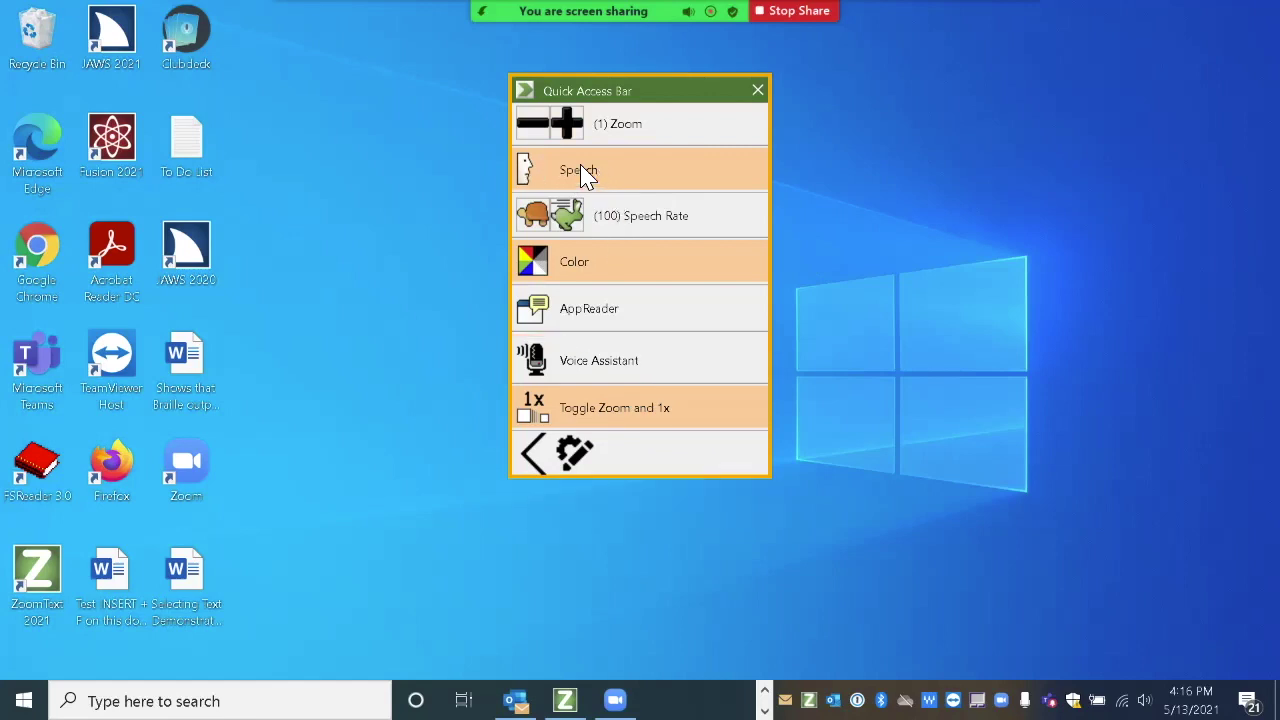
{"action": "left_click", "coordinate": [614, 324]}
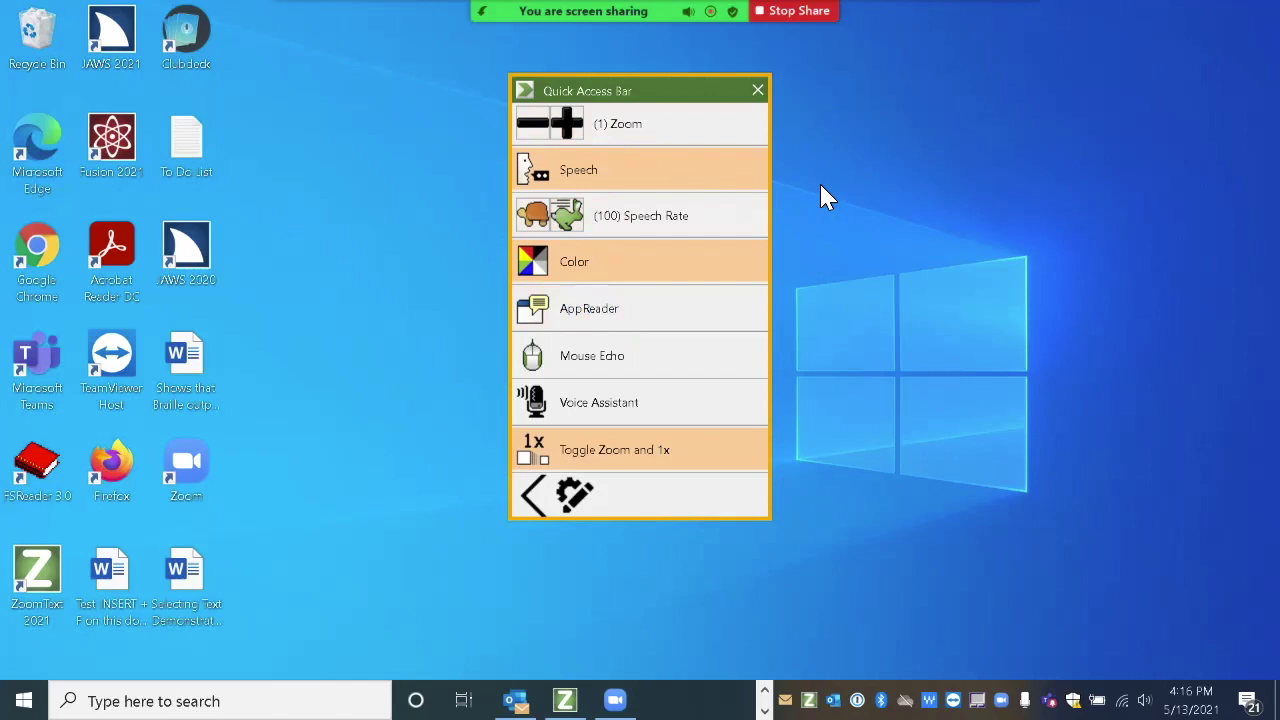
Close and reopen the Quick Access Bar, placing it up and to the right
{"action": "key", "text": "Escape"}
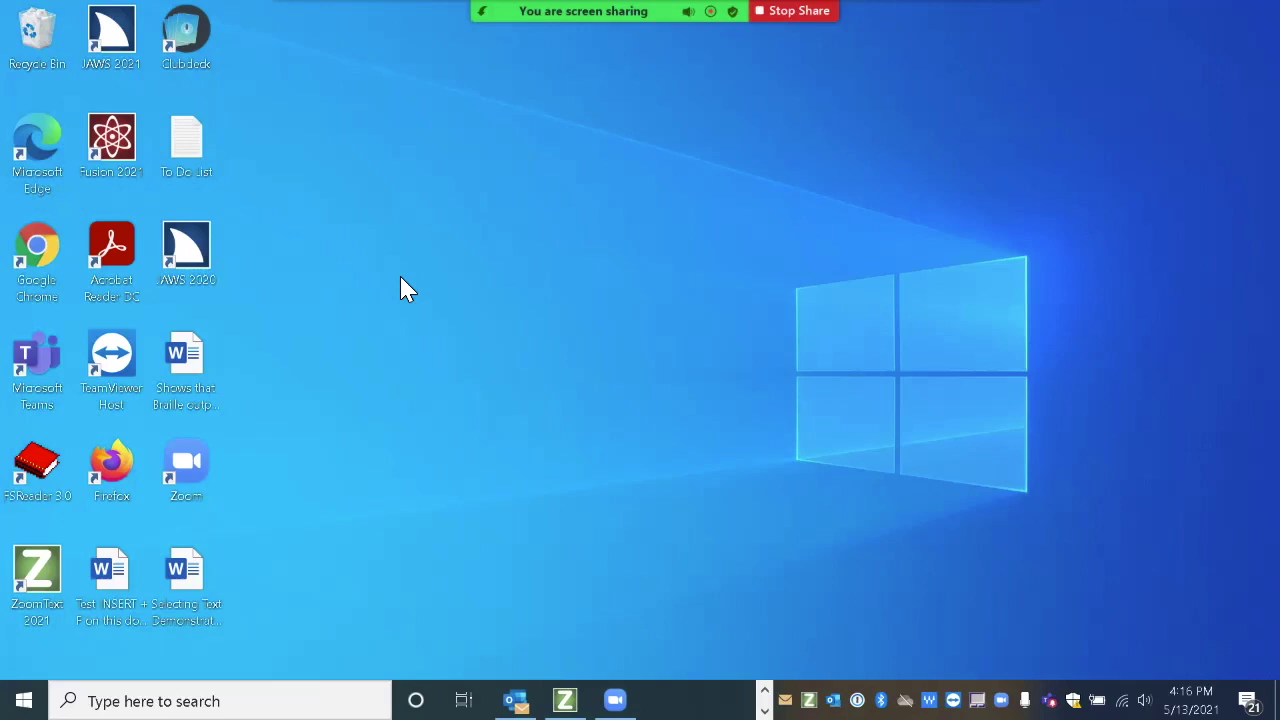
{"action": "key", "text": "Caps_Lock+space"}
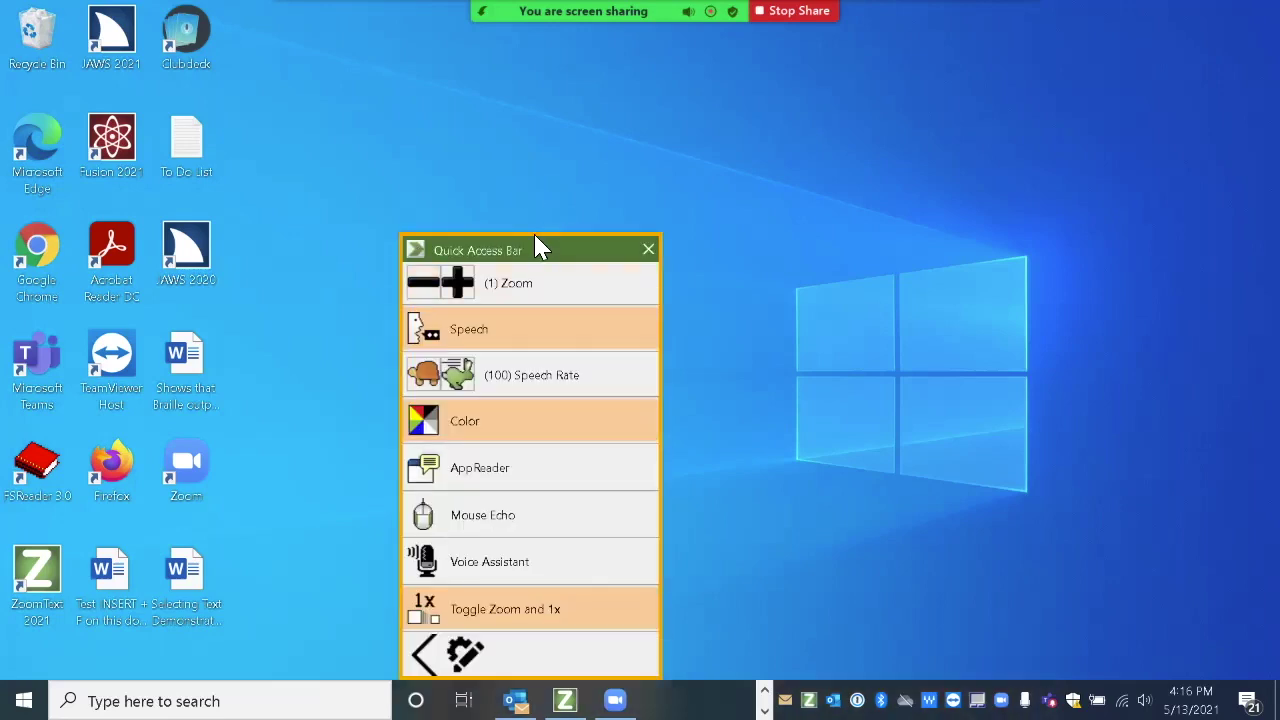
{"action": "left_click_drag", "start_coordinate": [545, 262], "coordinate": [654, 129]}
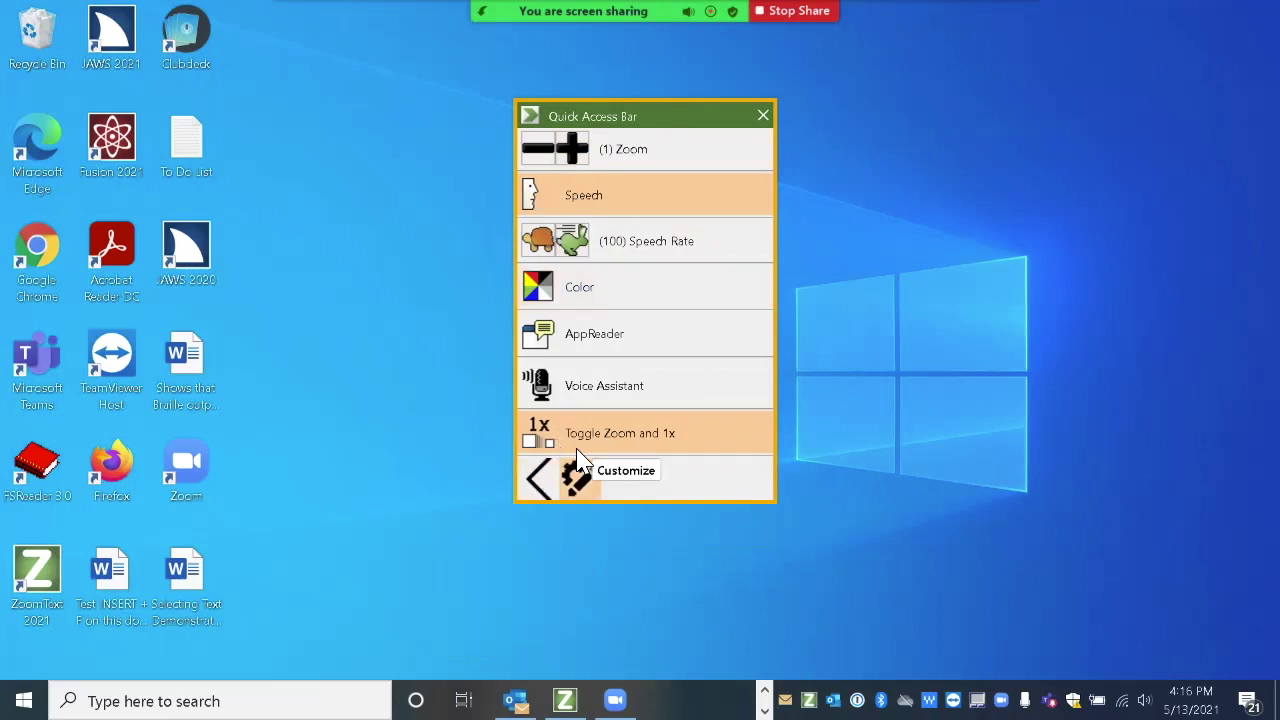
In Customize, move Toggle Zoom and 1x up six places, past Speech, to sit under Zoom
{"action": "left_click", "coordinate": [580, 460]}
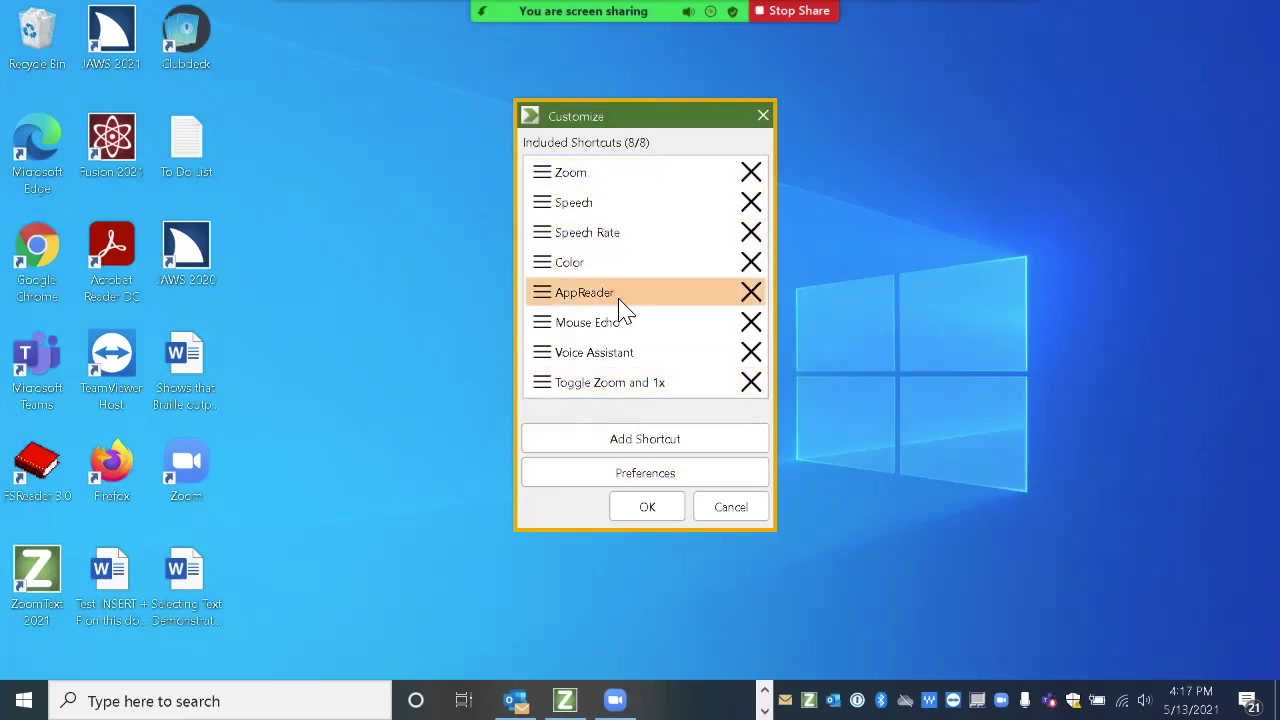
{"action": "right_click", "coordinate": [604, 395]}
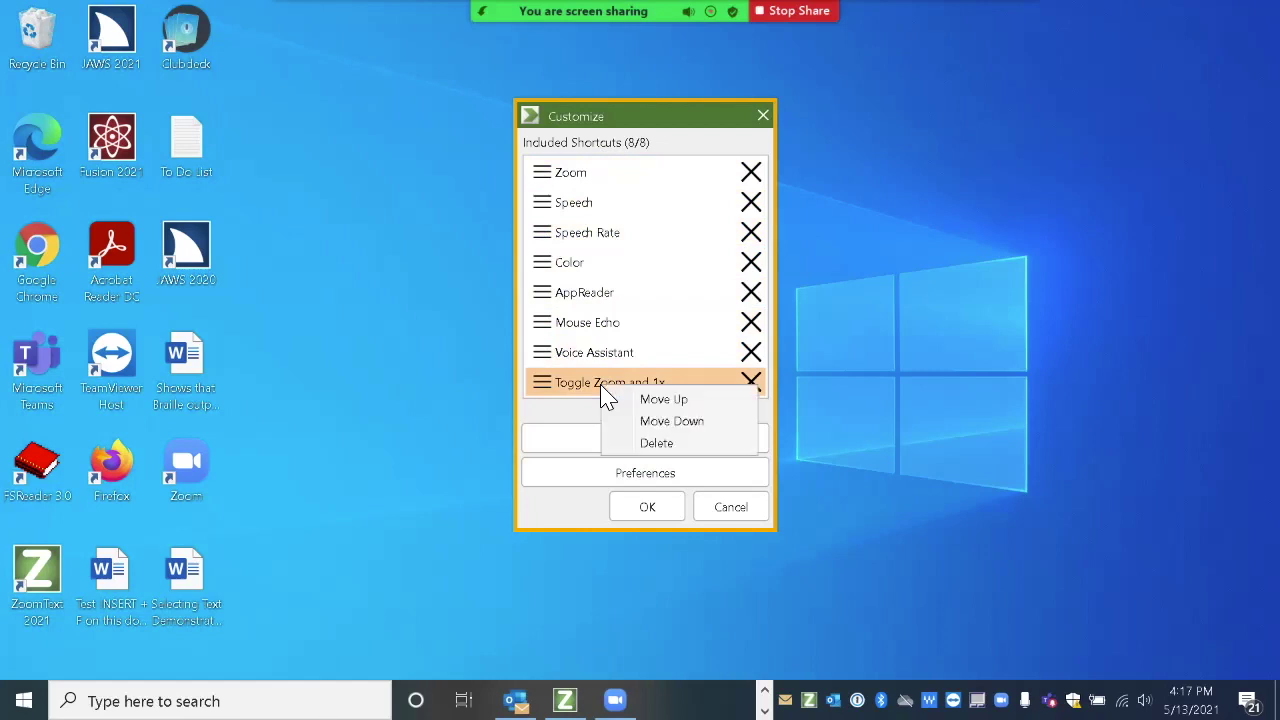
{"action": "left_click", "coordinate": [649, 401]}
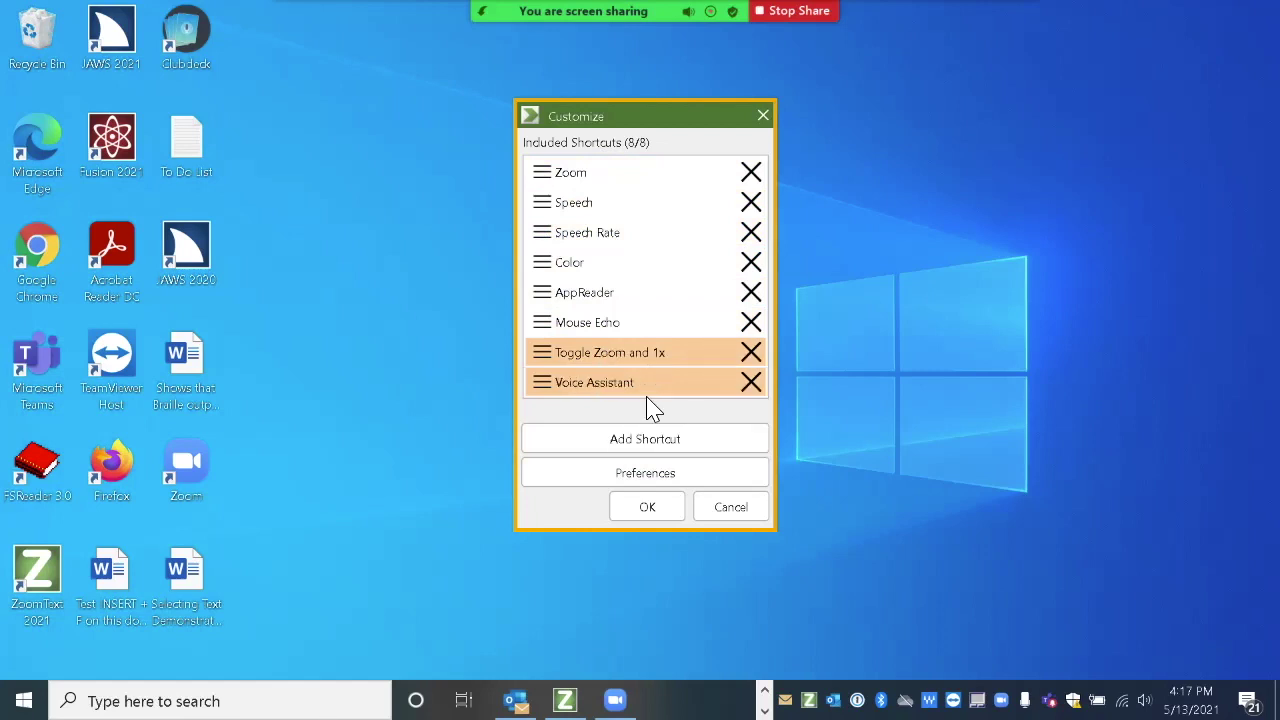
{"action": "right_click", "coordinate": [624, 359]}
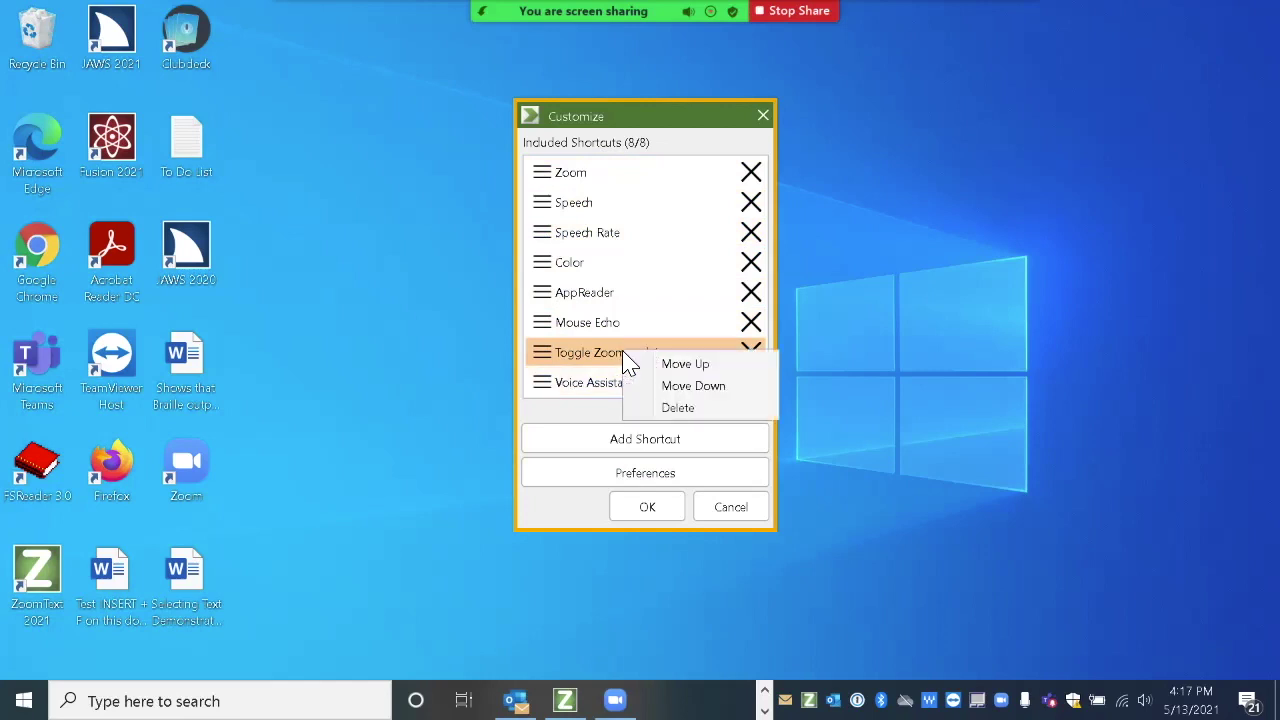
{"action": "left_click", "coordinate": [664, 366]}
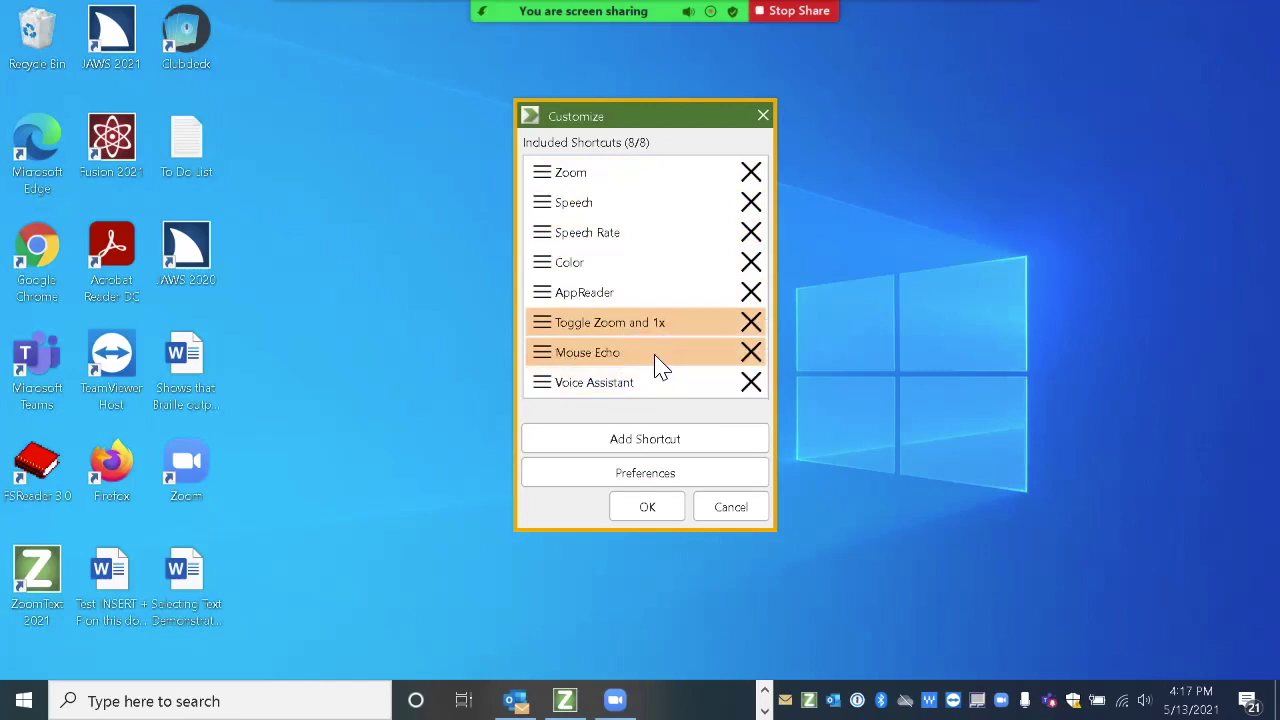
{"action": "right_click", "coordinate": [632, 330]}
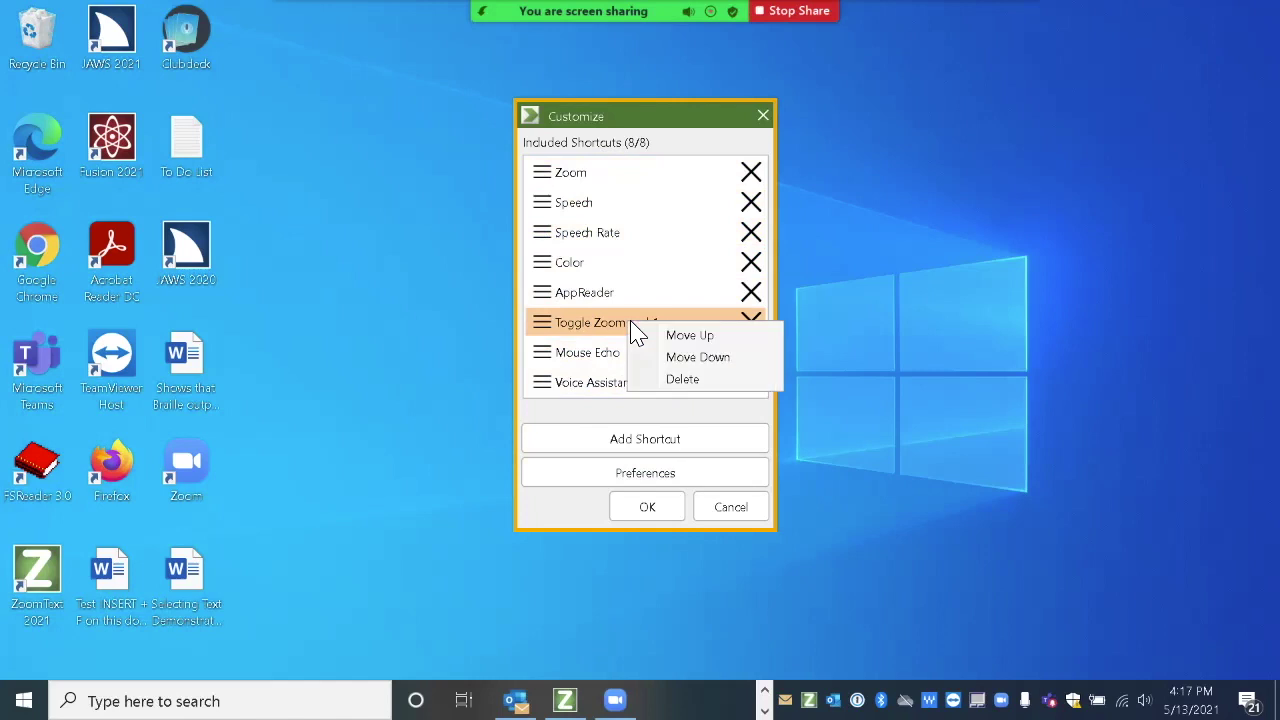
{"action": "left_click", "coordinate": [672, 338]}
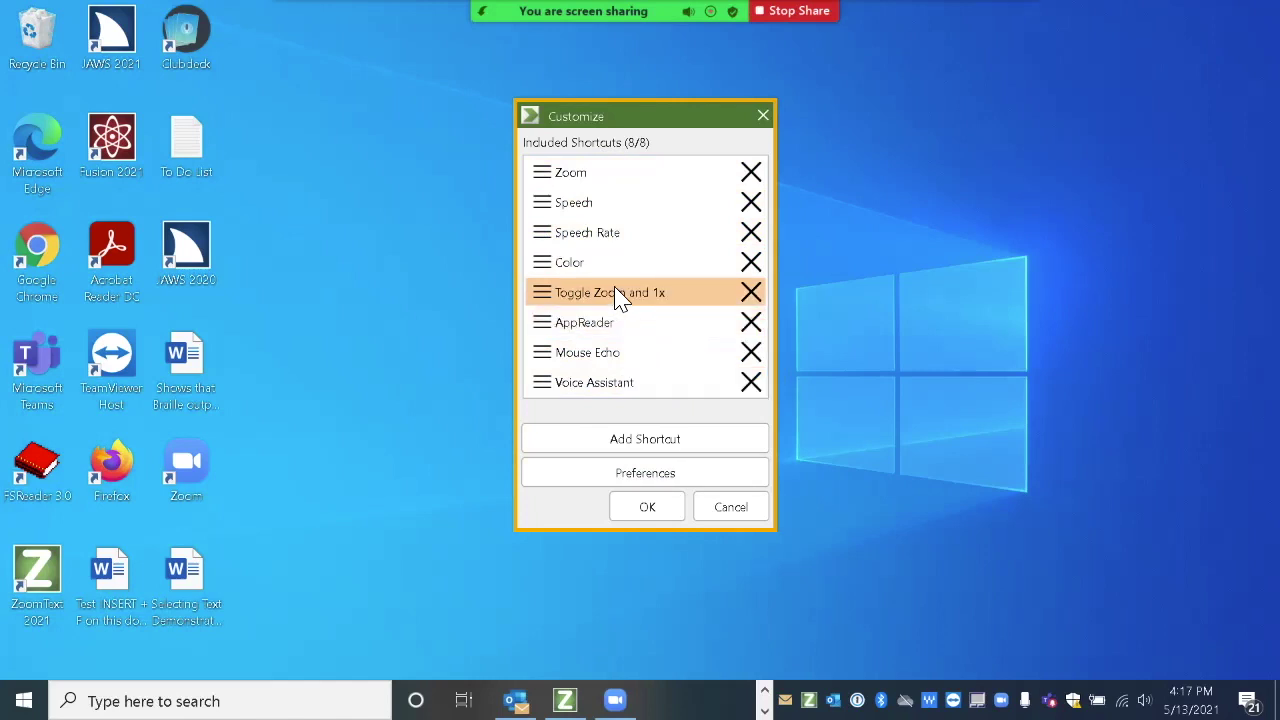
{"action": "right_click", "coordinate": [618, 298]}
{"action": "left_click", "coordinate": [673, 303]}
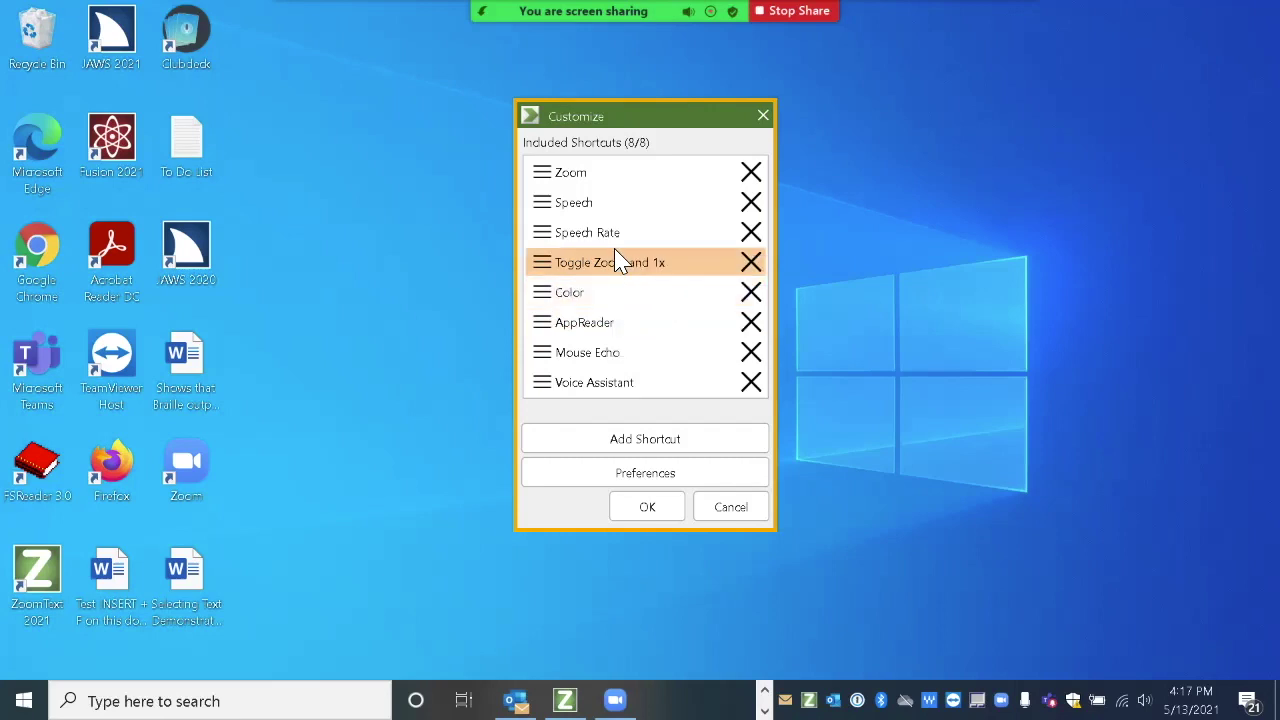
{"action": "right_click", "coordinate": [613, 268]}
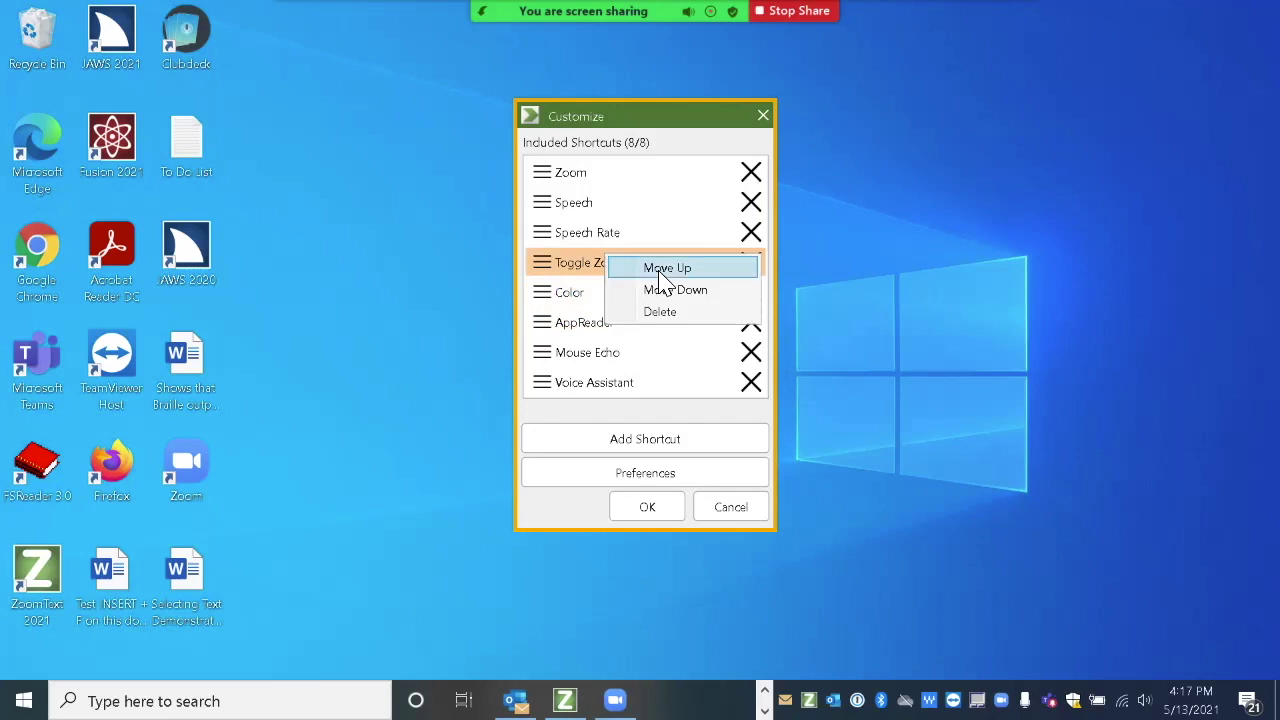
{"action": "left_click", "coordinate": [664, 268]}
{"action": "right_click", "coordinate": [636, 232]}
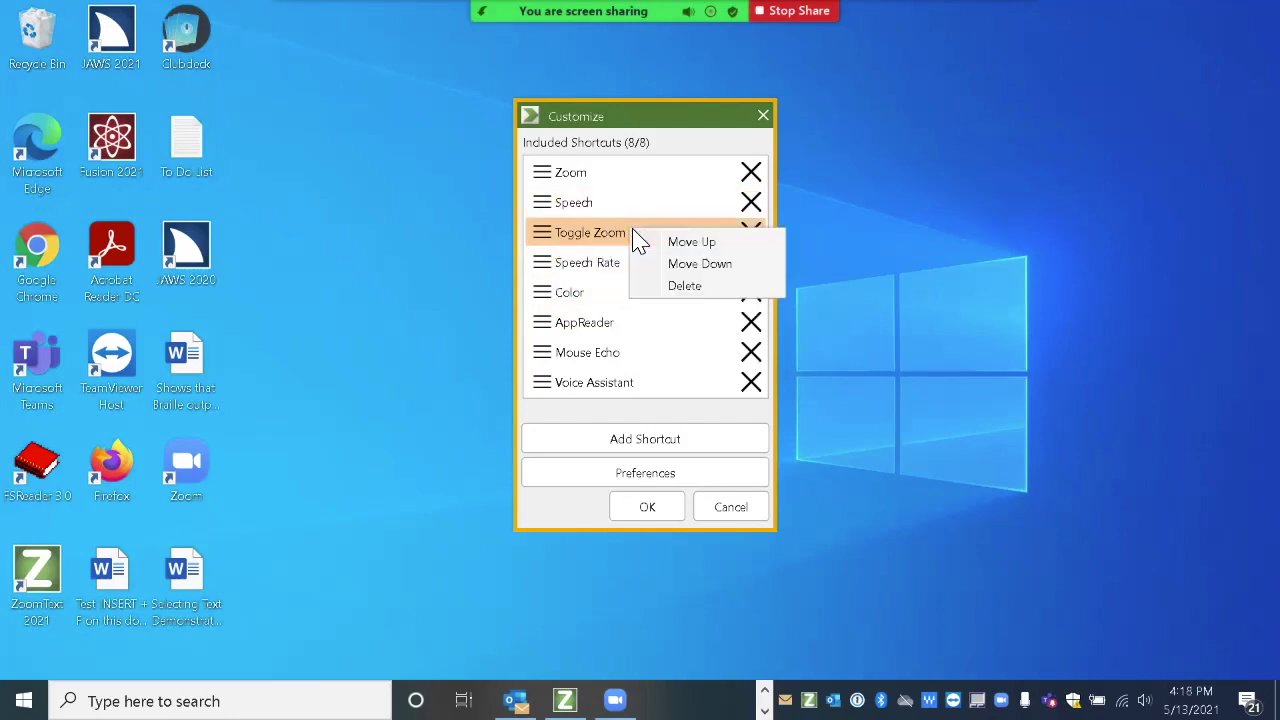
{"action": "left_click", "coordinate": [676, 246]}
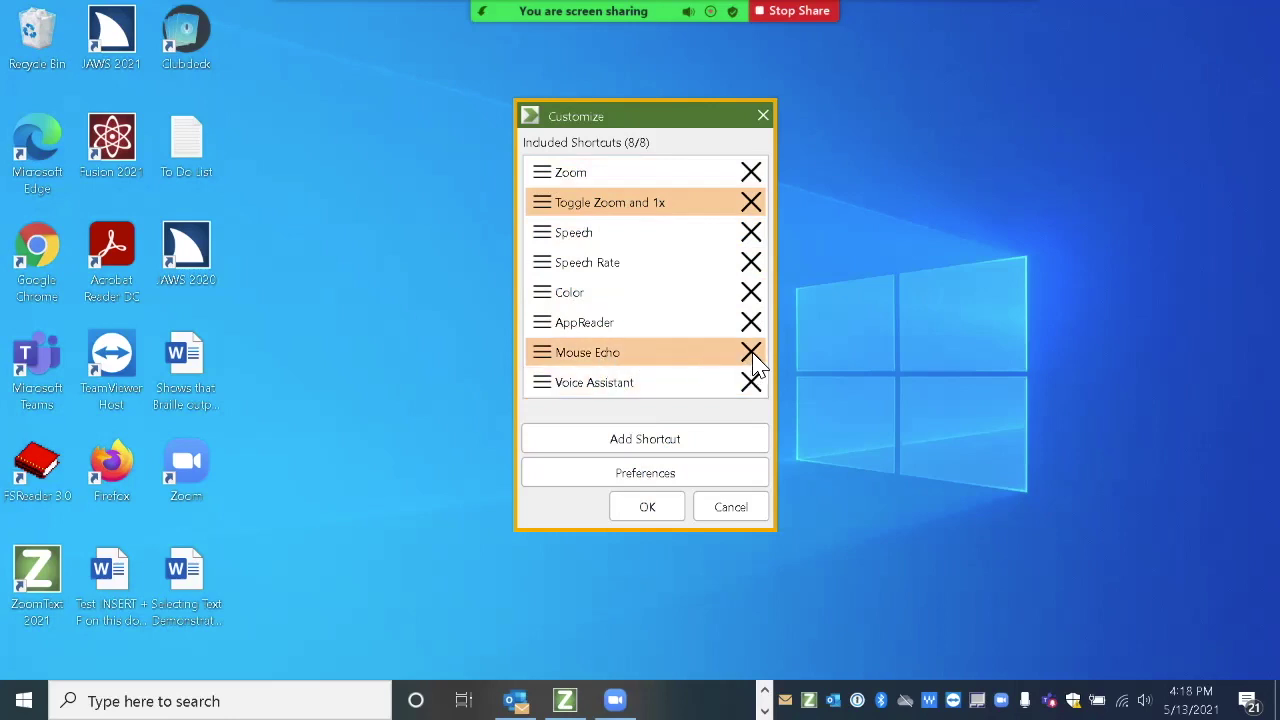
Delete Mouse Echo from the Customize list, leaving seven shortcuts (7/8)
{"action": "right_click", "coordinate": [612, 360]}
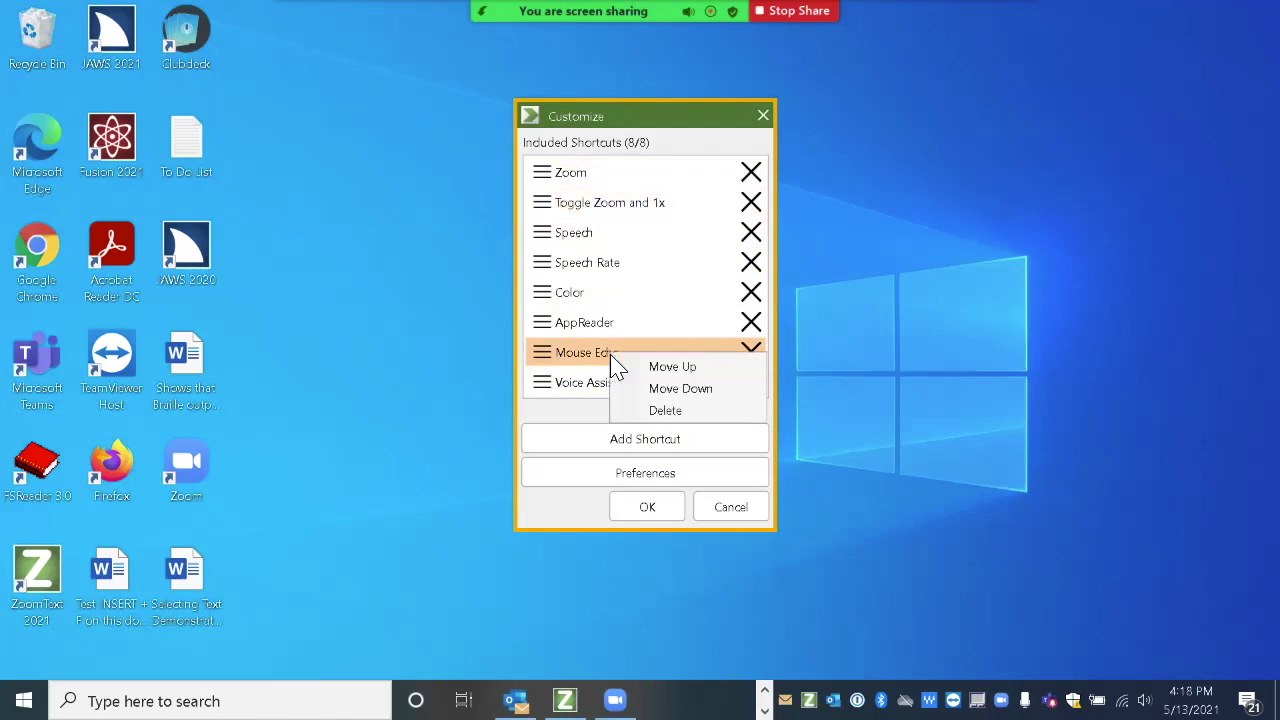
{"action": "left_click", "coordinate": [666, 412]}
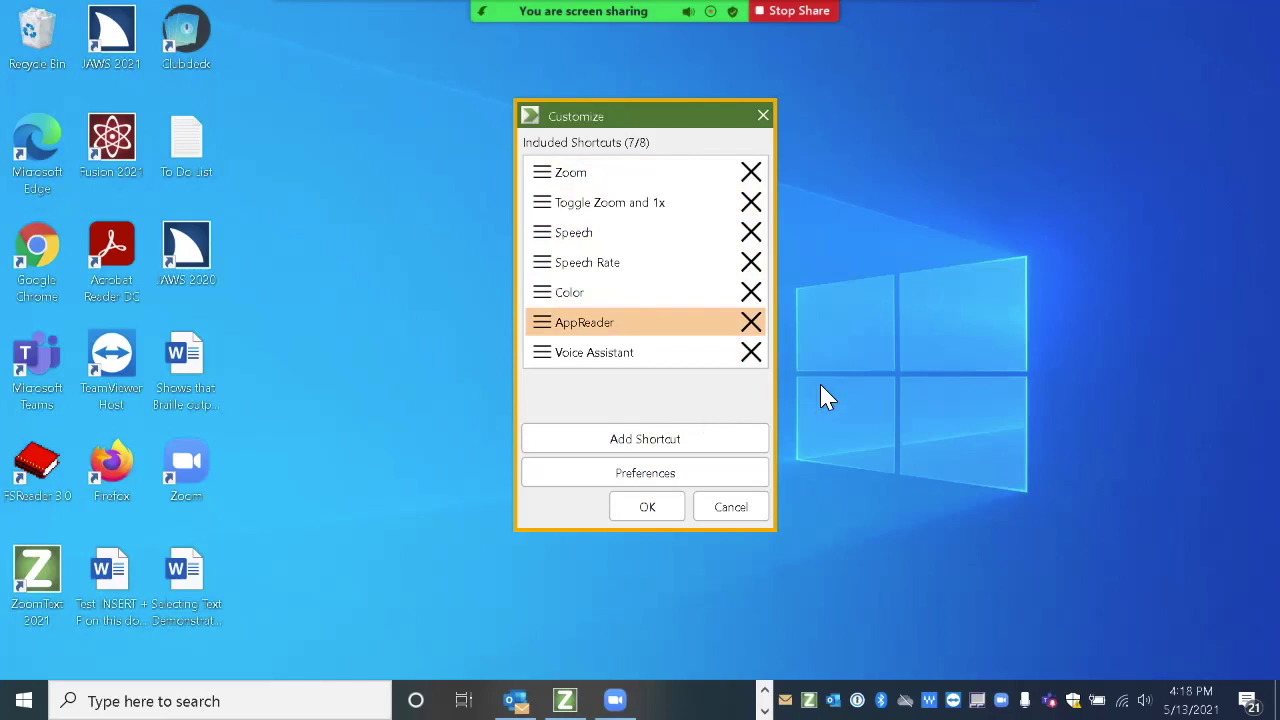
{"action": "key", "text": "Tab"}
{"action": "key", "text": "Tab"}
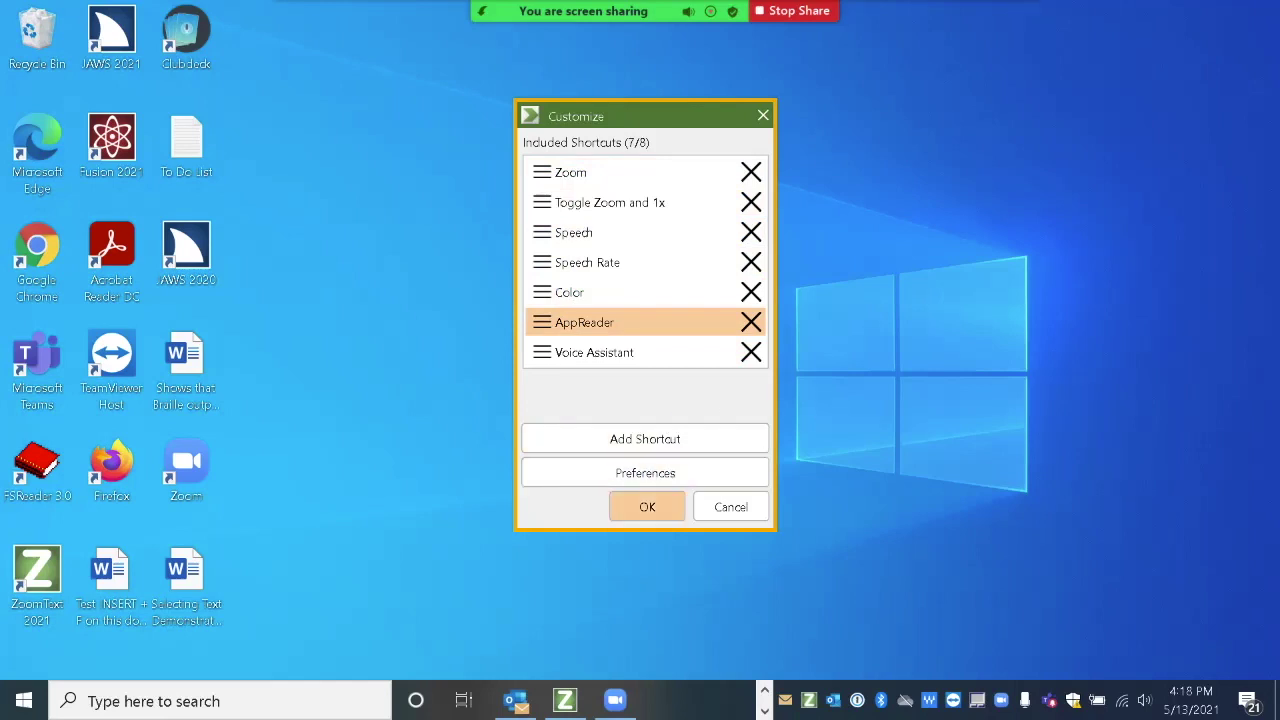
Apply the shortcut changes, raise the bar up and right, and reopen its customization
{"action": "key", "text": "Return"}
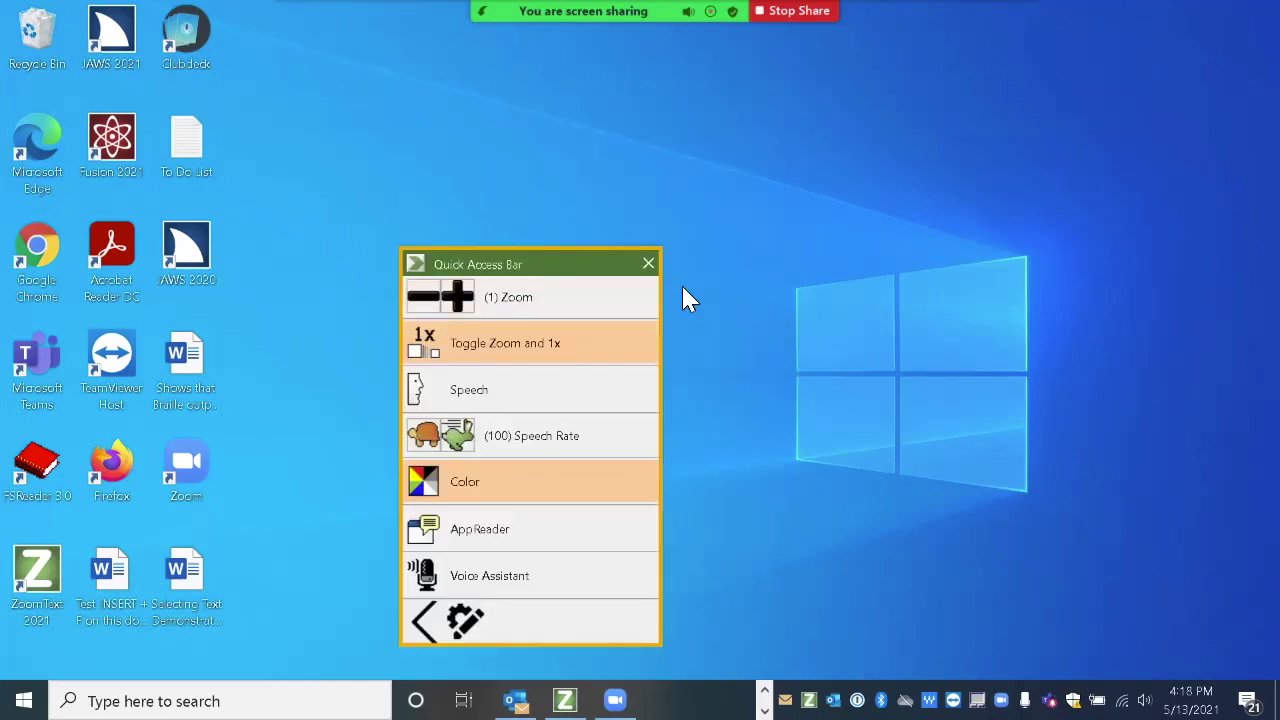
{"action": "left_click_drag", "start_coordinate": [575, 250], "coordinate": [663, 113]}
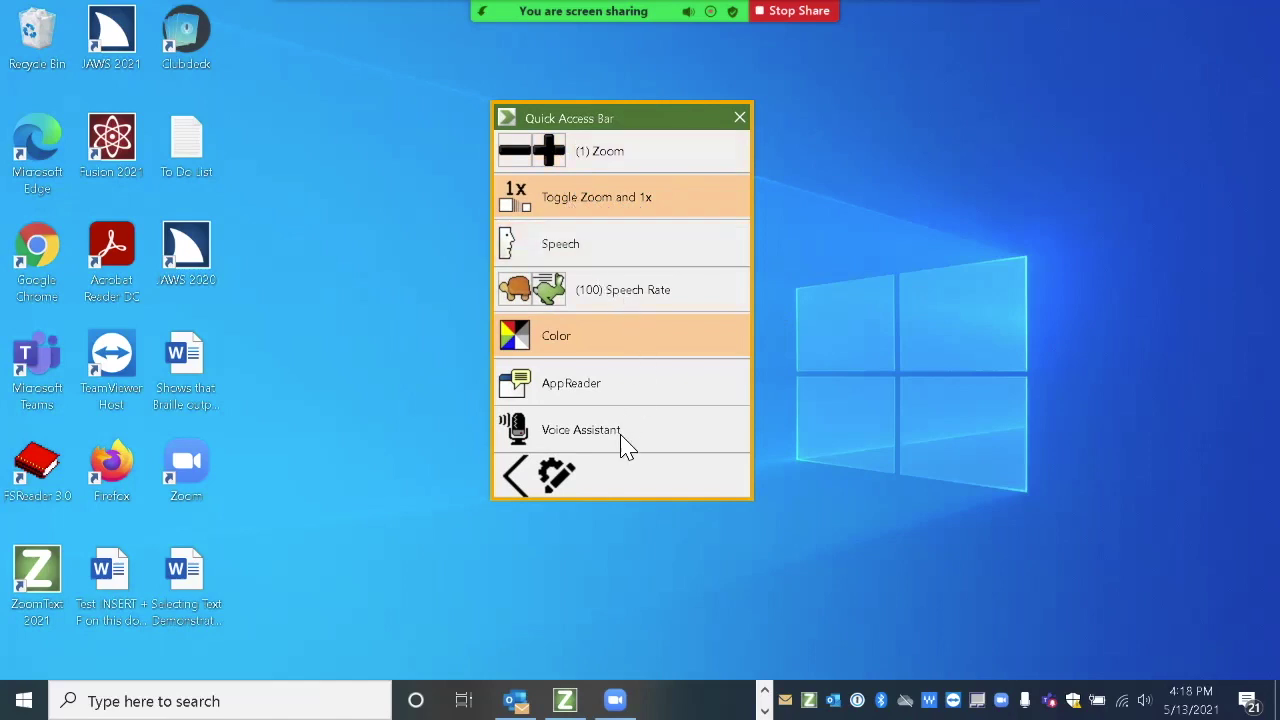
{"action": "left_click", "coordinate": [556, 470]}
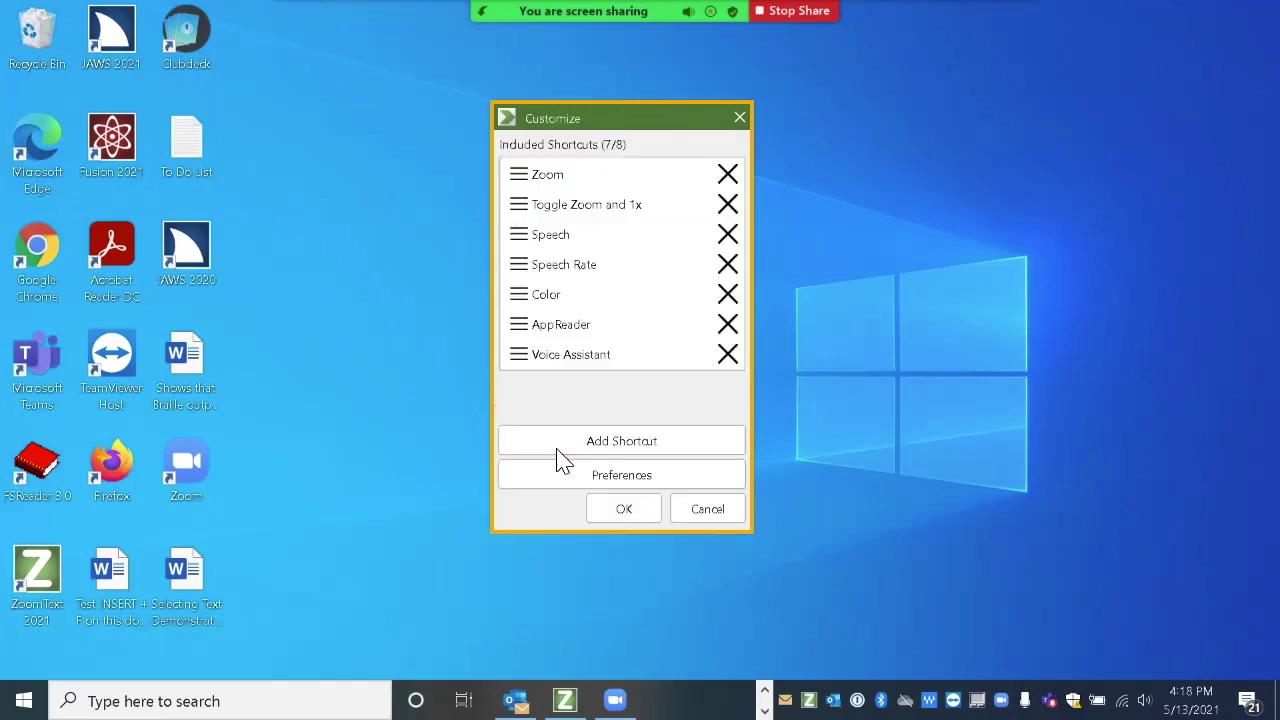
Change the Quick Access frame thickness from Medium to Thick in Preferences
{"action": "left_click", "coordinate": [560, 468]}
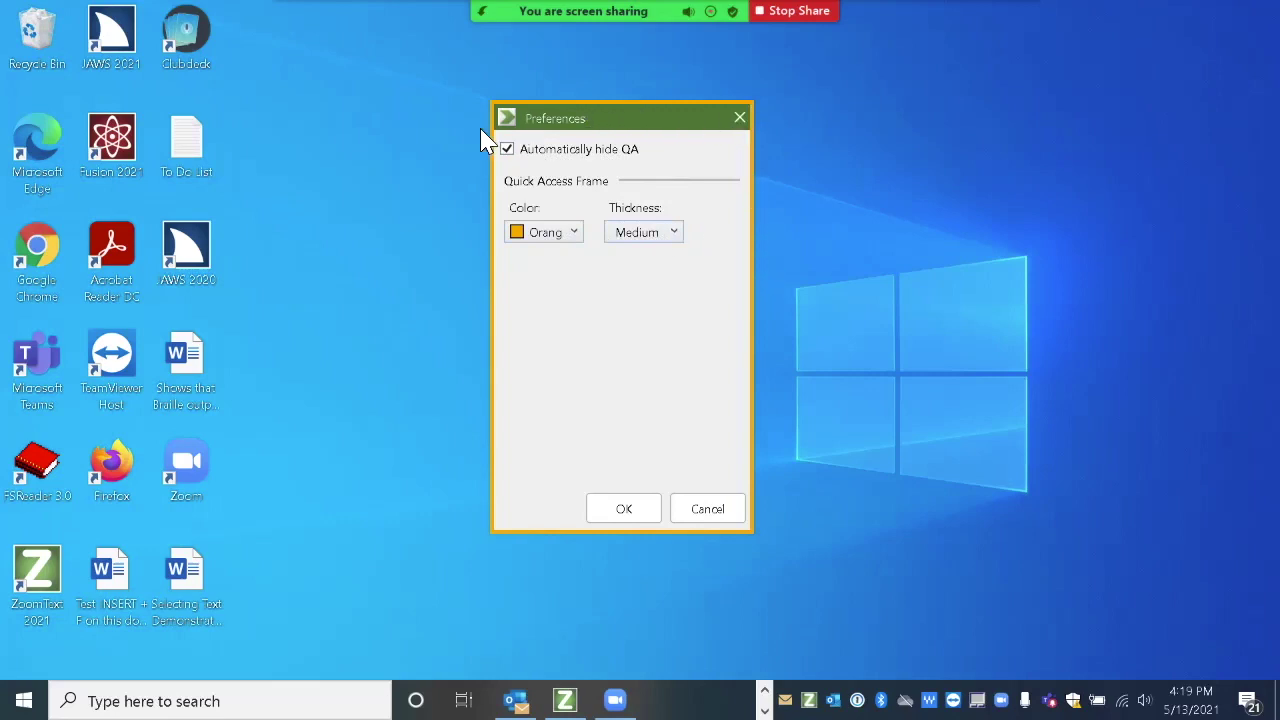
{"action": "left_click", "coordinate": [676, 240]}
{"action": "left_click", "coordinate": [638, 318]}
{"action": "key", "text": "Return"}
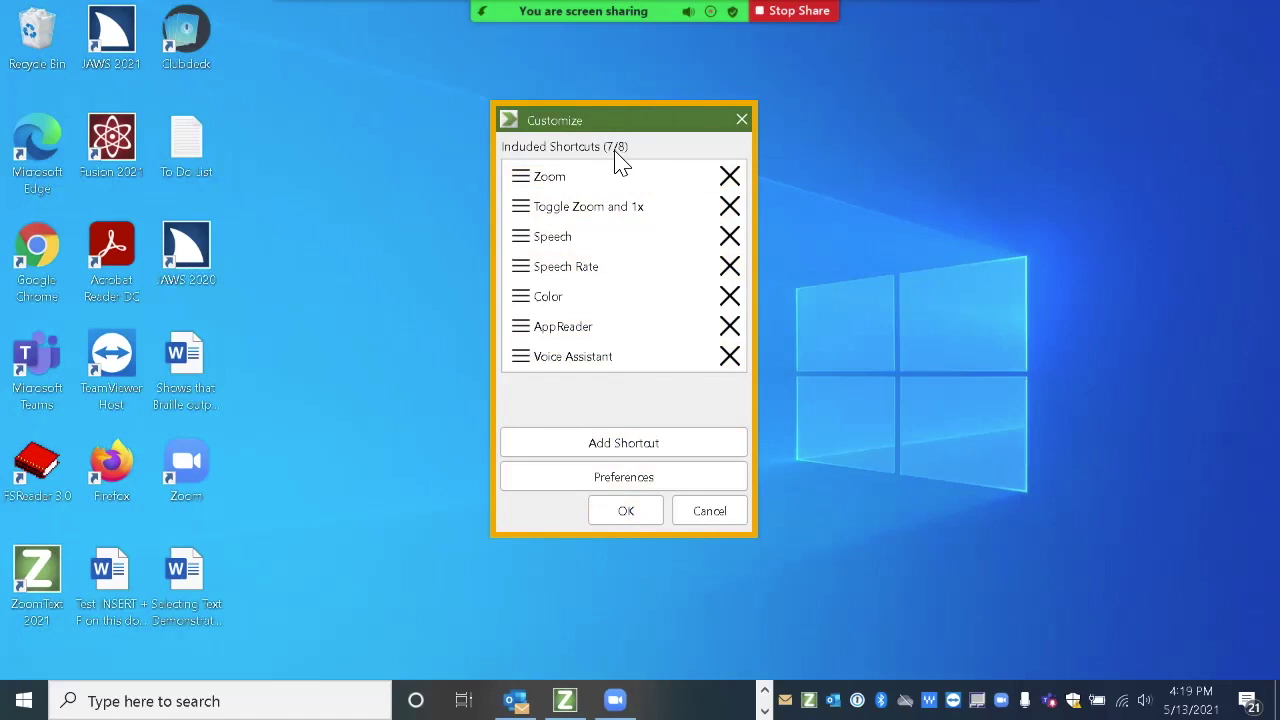
Add Magnifier > Focus as the eighth shortcut and apply it to the bar
{"action": "left_click", "coordinate": [632, 459]}
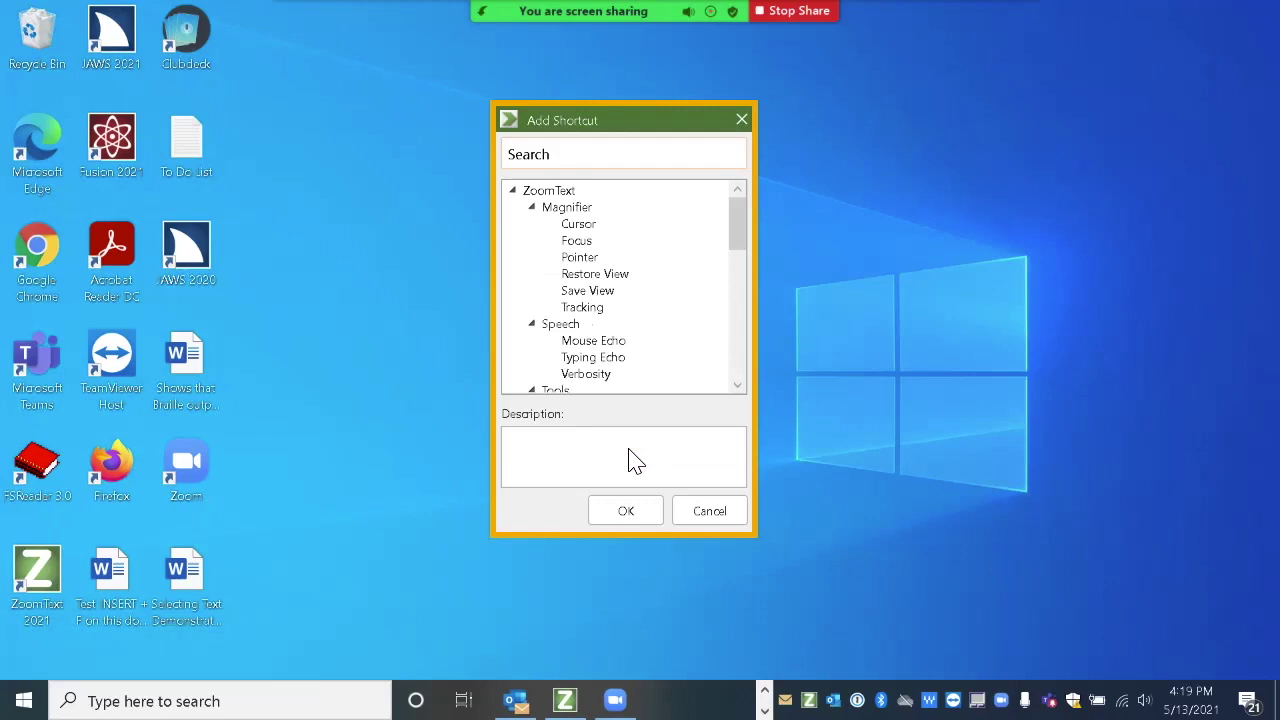
{"action": "left_click", "coordinate": [580, 245]}
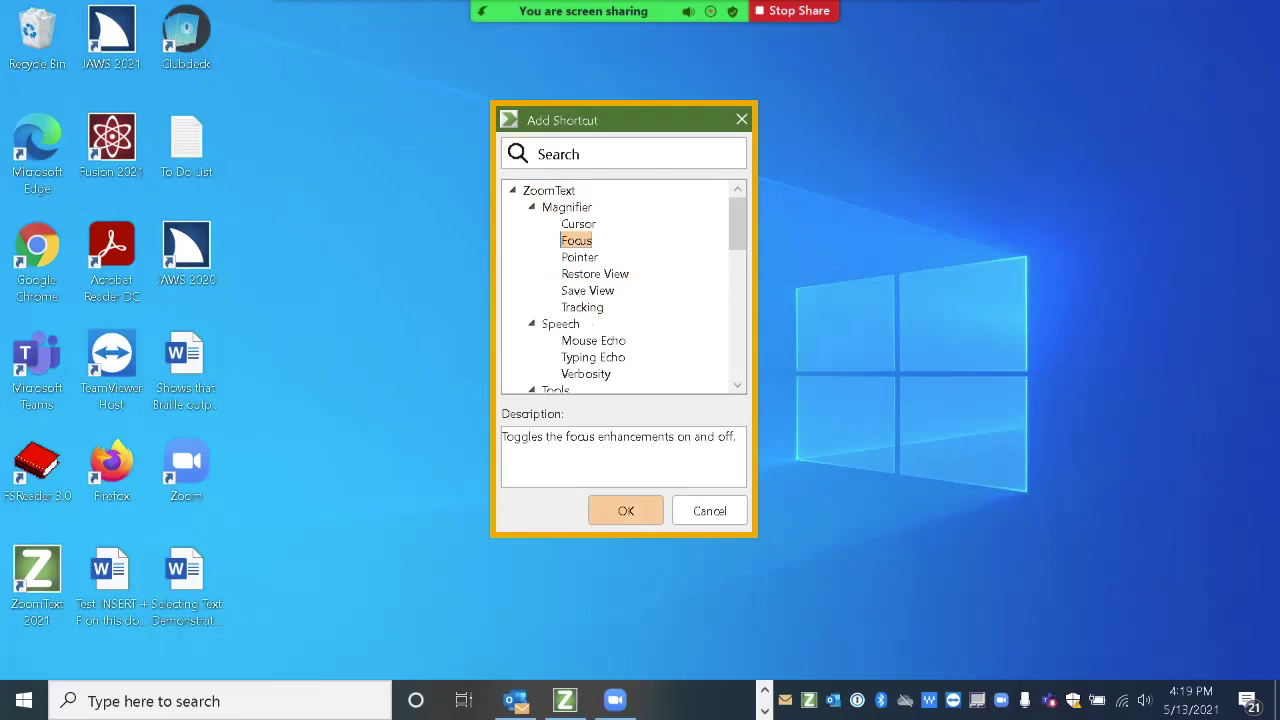
{"action": "key", "text": "Return"}
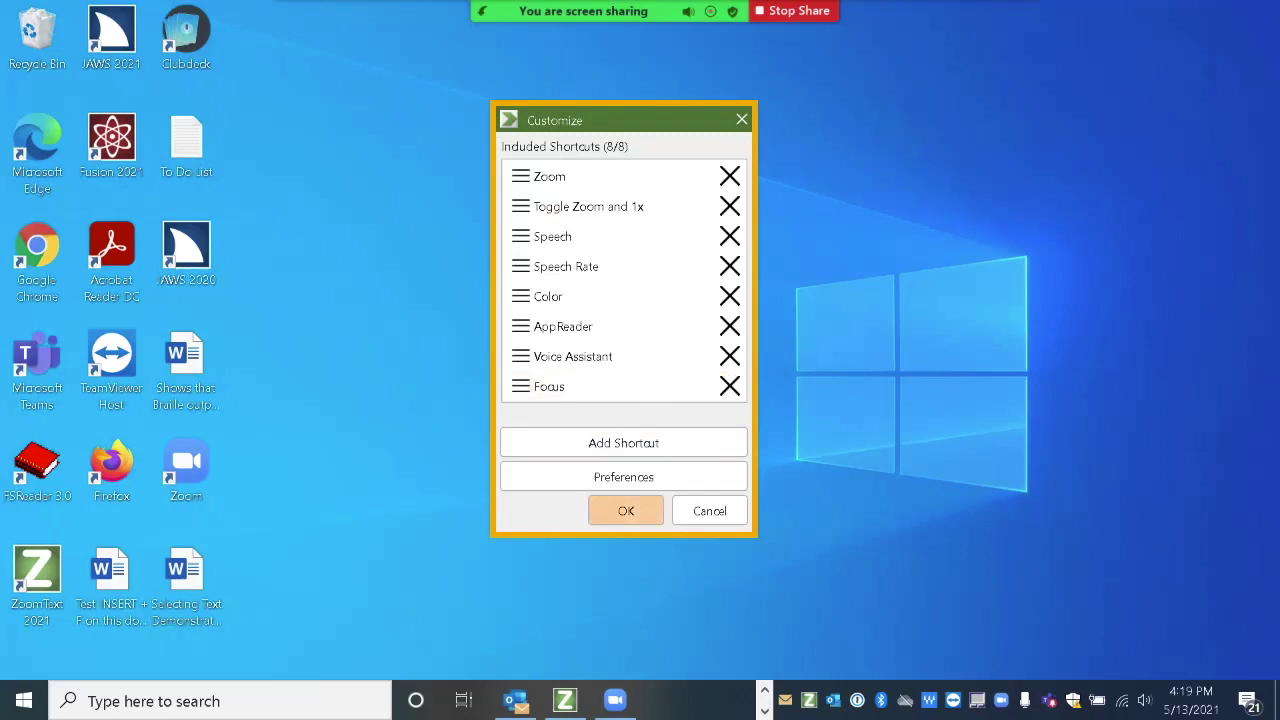
{"action": "key", "text": "Return"}
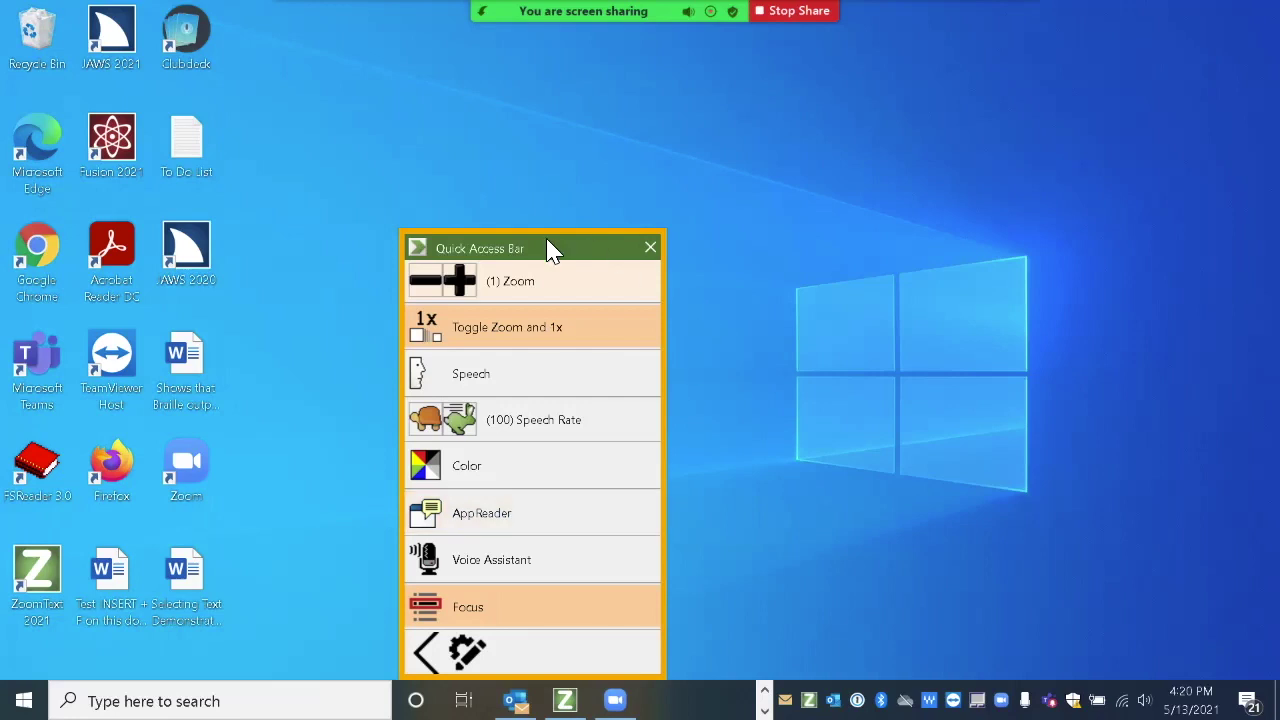
Drag the bar higher and to the right, then toggle Speech
{"action": "left_click_drag", "start_coordinate": [549, 249], "coordinate": [642, 131]}
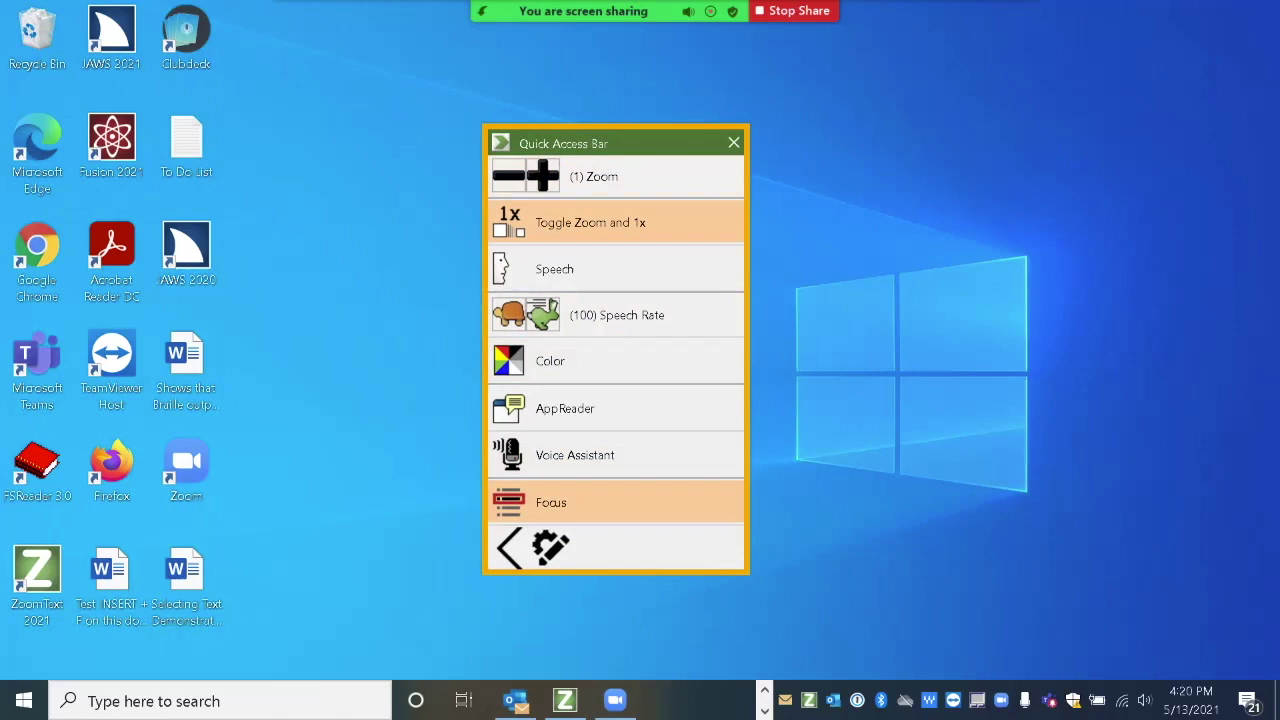
{"action": "left_click", "coordinate": [583, 285]}
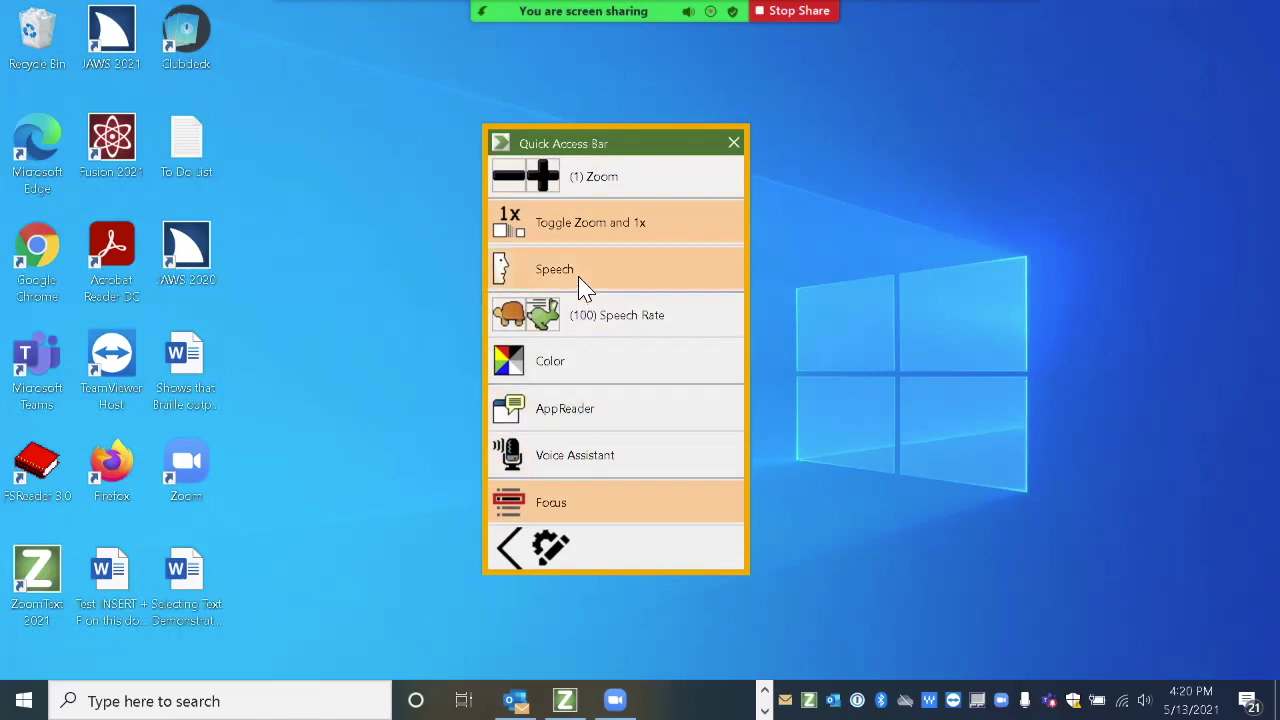